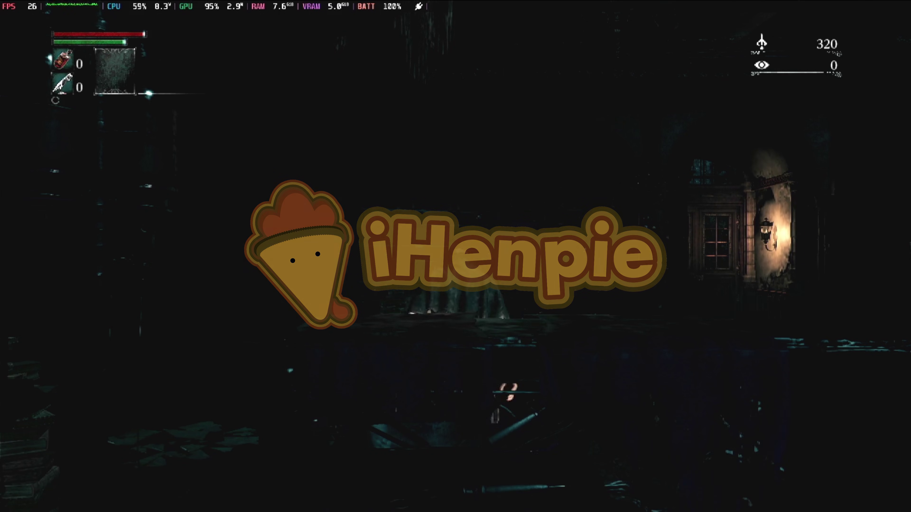
key("w")
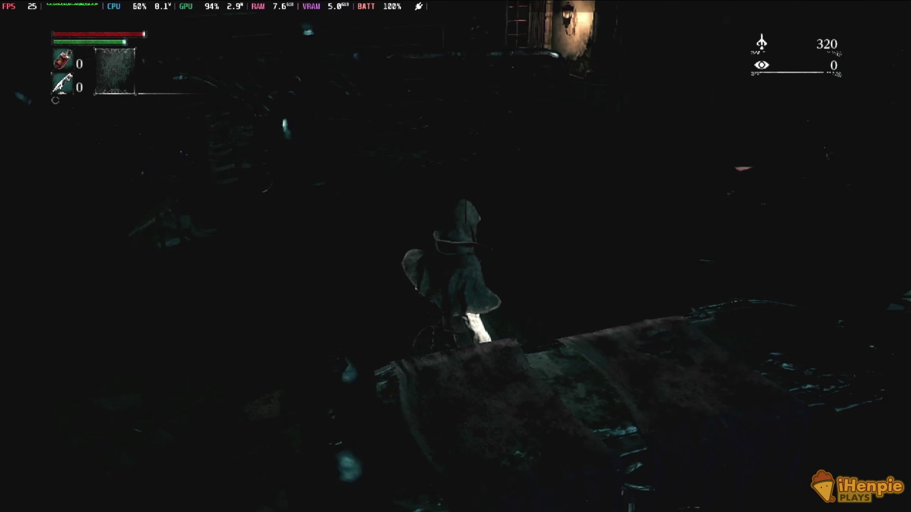
key("w")
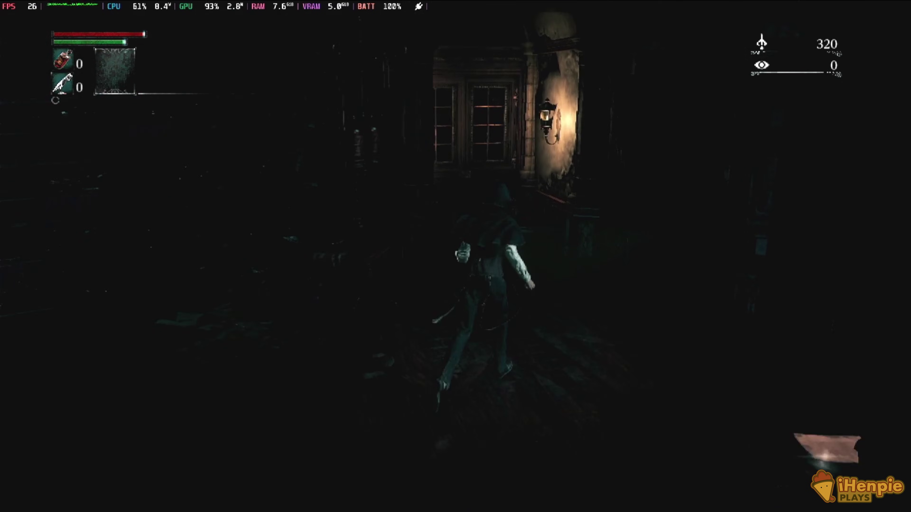
key("w")
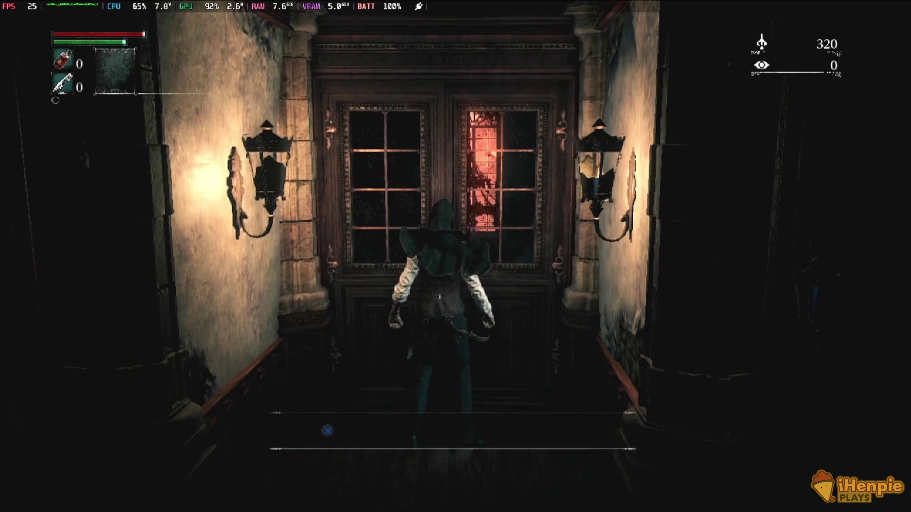
key("w")
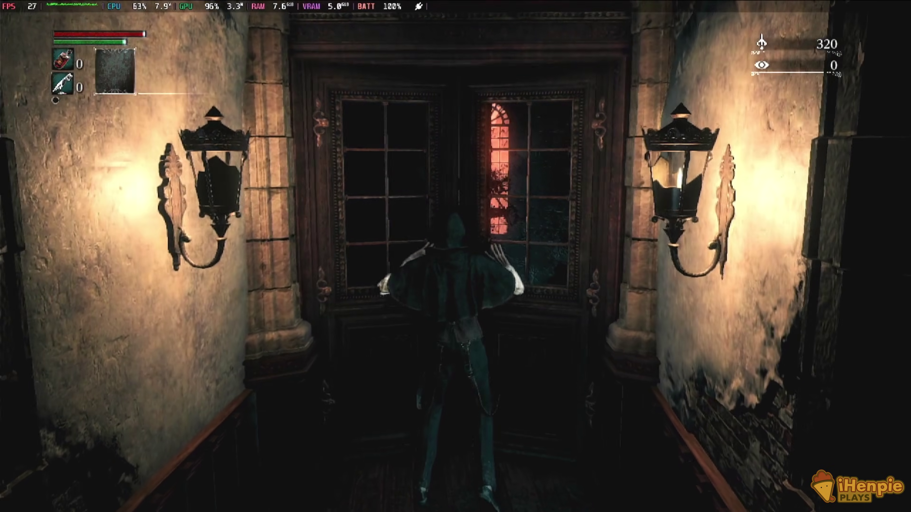
key("w")
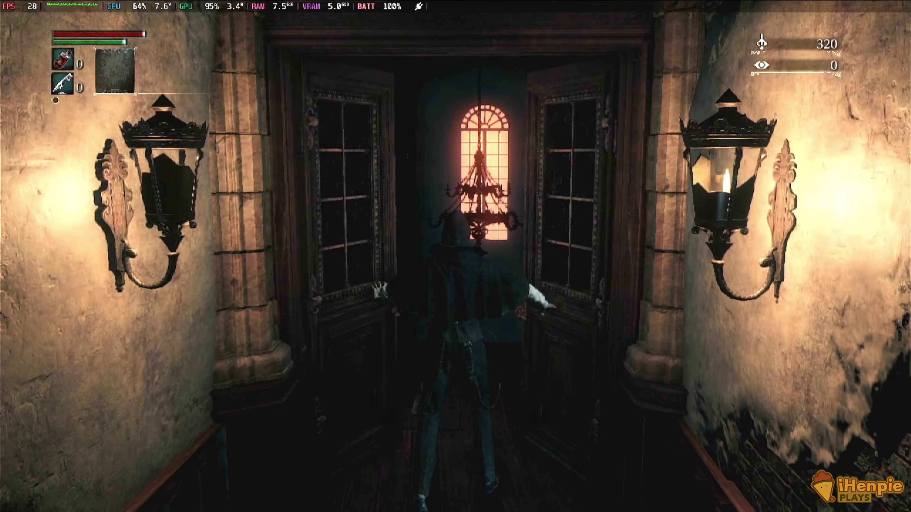
key("w")
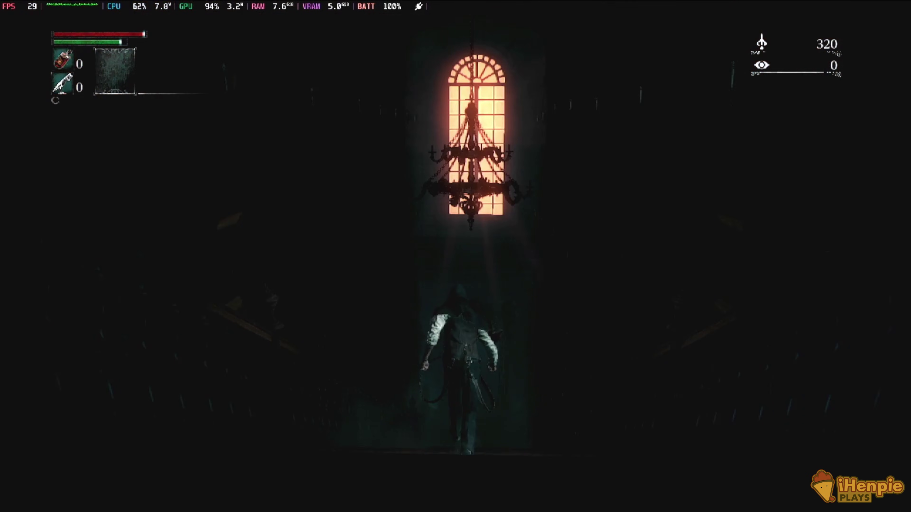
key("w")
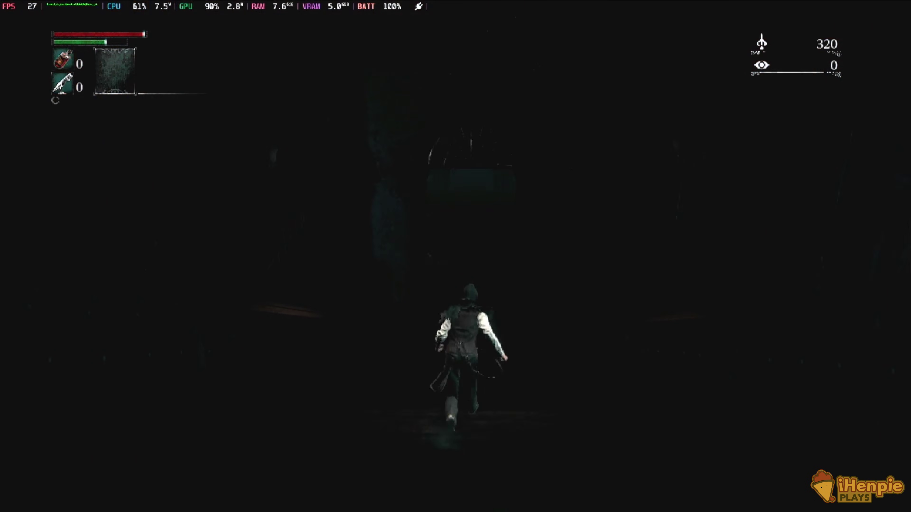
key("w")
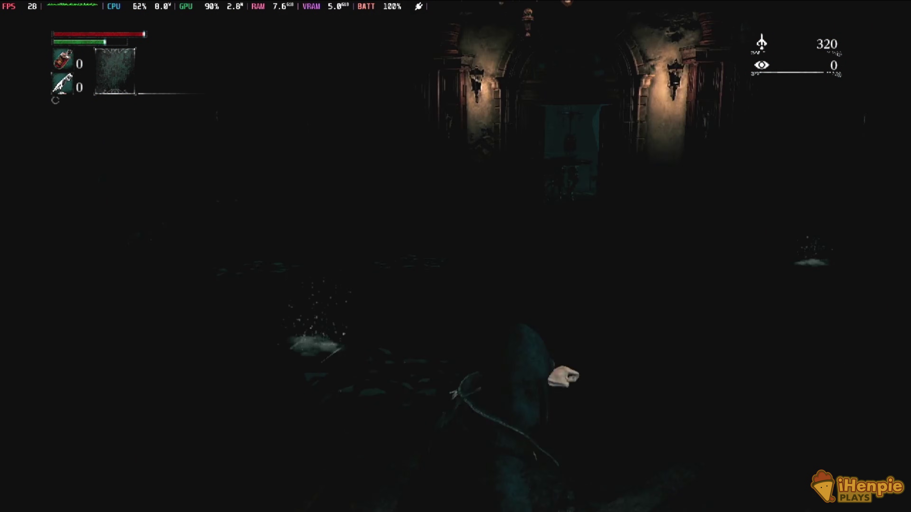
key("w")
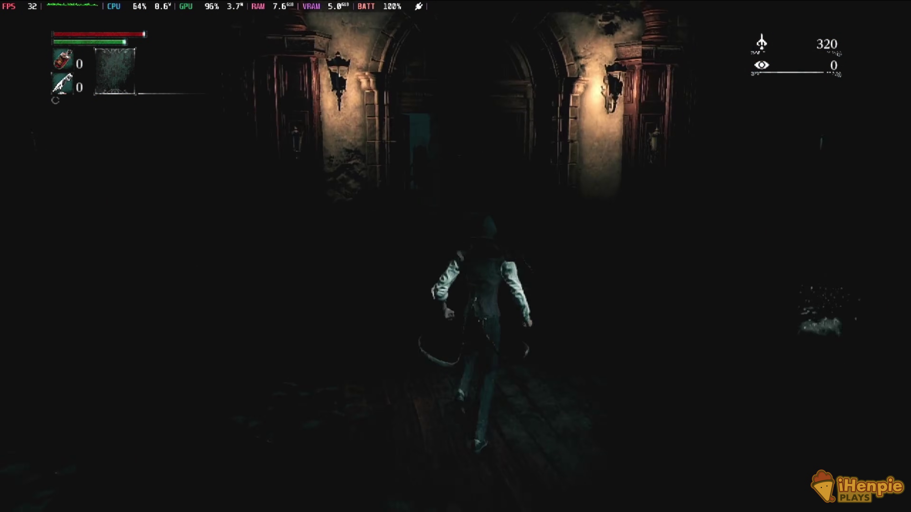
key("w")
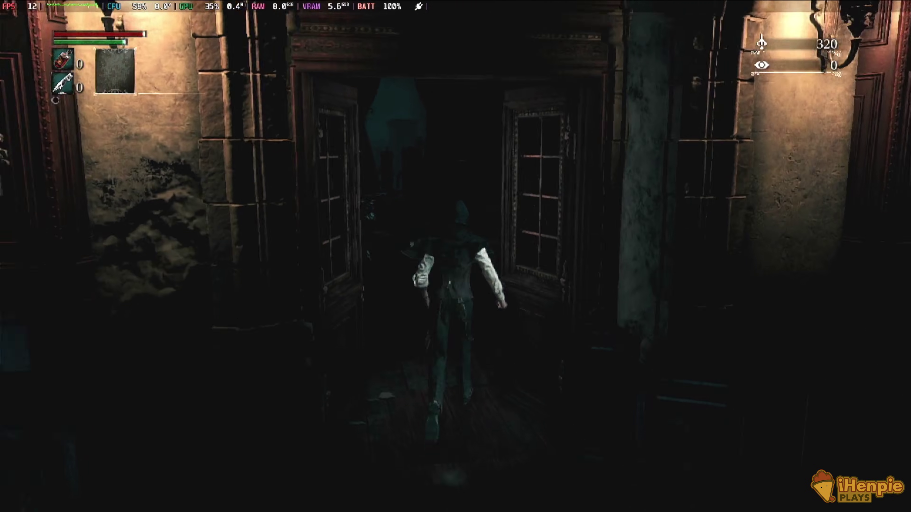
key("w")
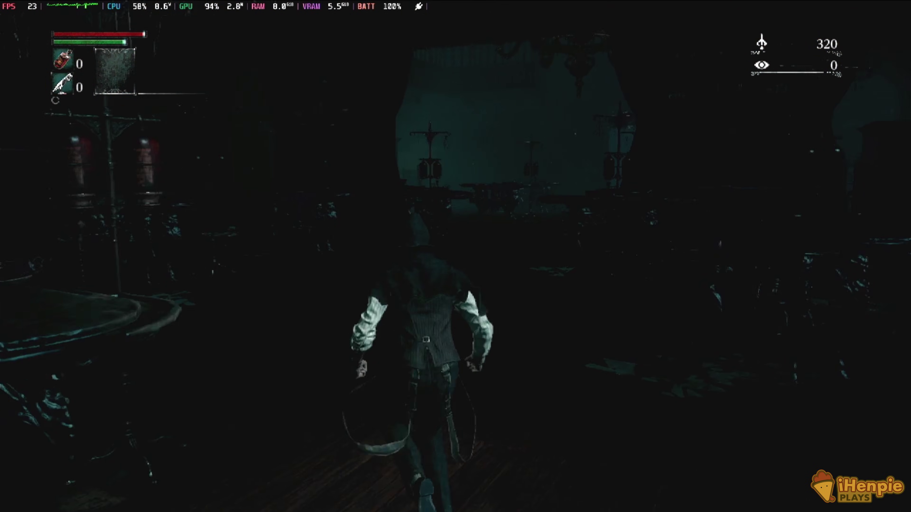
key("w")
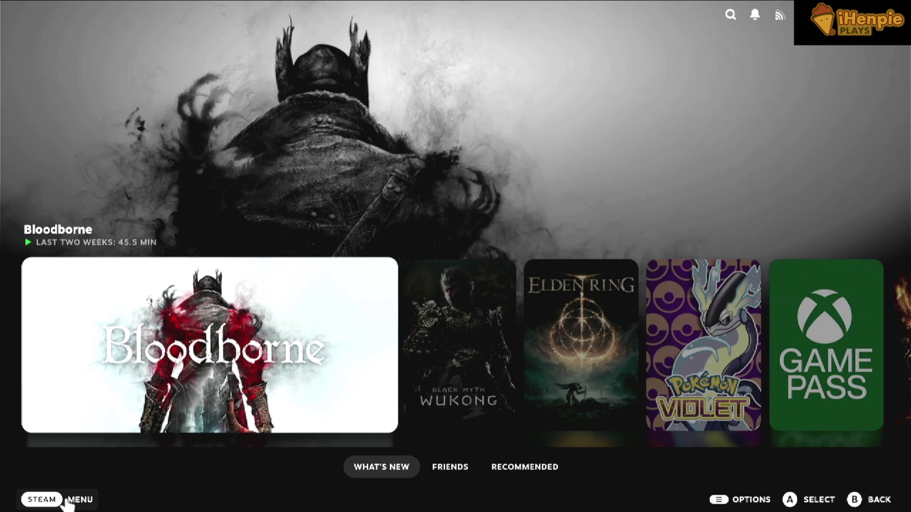
Switch the device from Steam's gaming mode to the desktop.
left_click(67, 502)
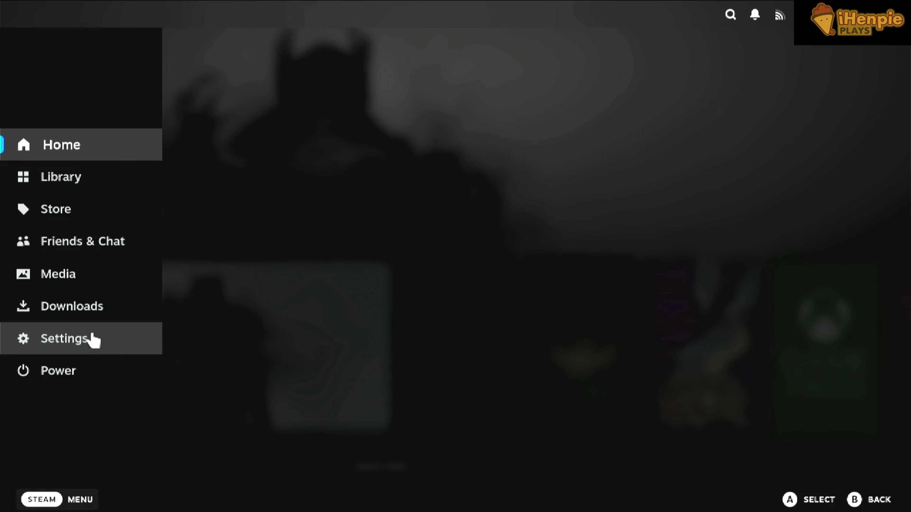
left_click(45, 373)
left_click(480, 332)
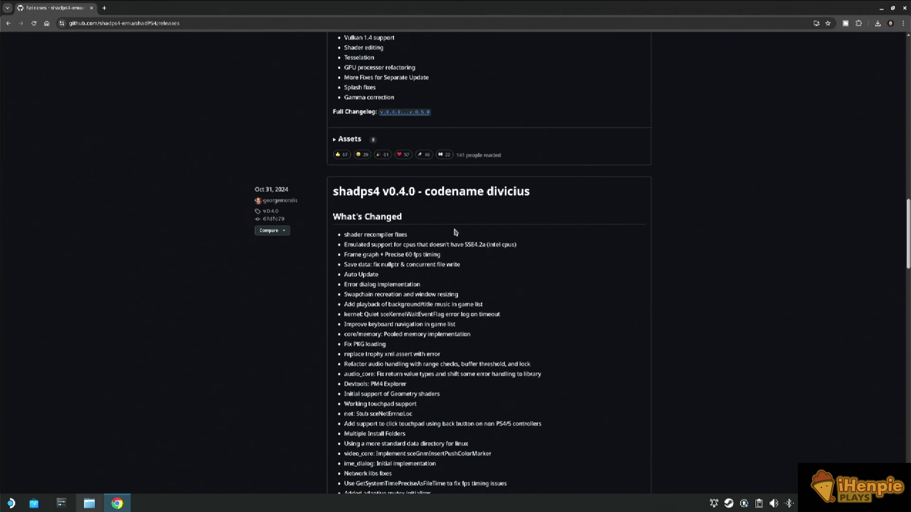
Find the shadPS4 v0.4.0 release on the GitHub releases page in Chrome and expand its downloadable assets.
scroll(452, 232, "up", 2)
scroll(455, 231, "up", 3)
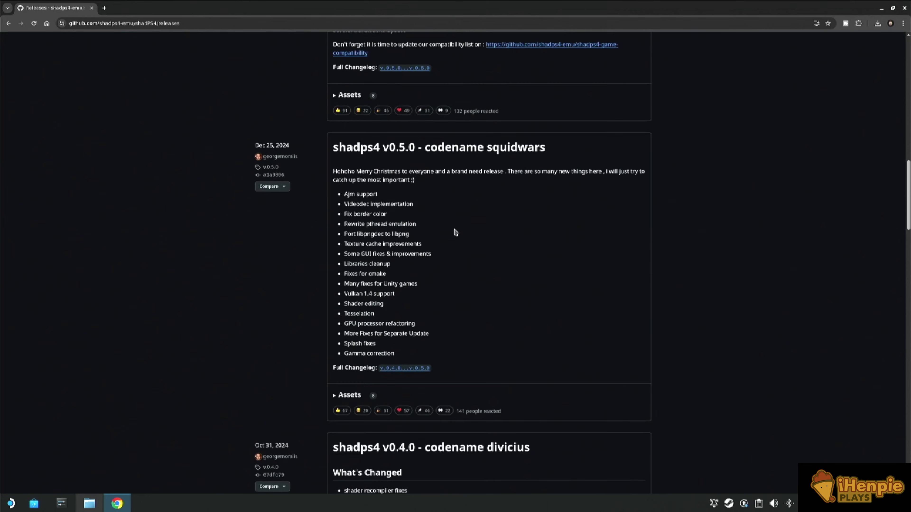
scroll(455, 231, "down", 8)
scroll(454, 233, "down", 1)
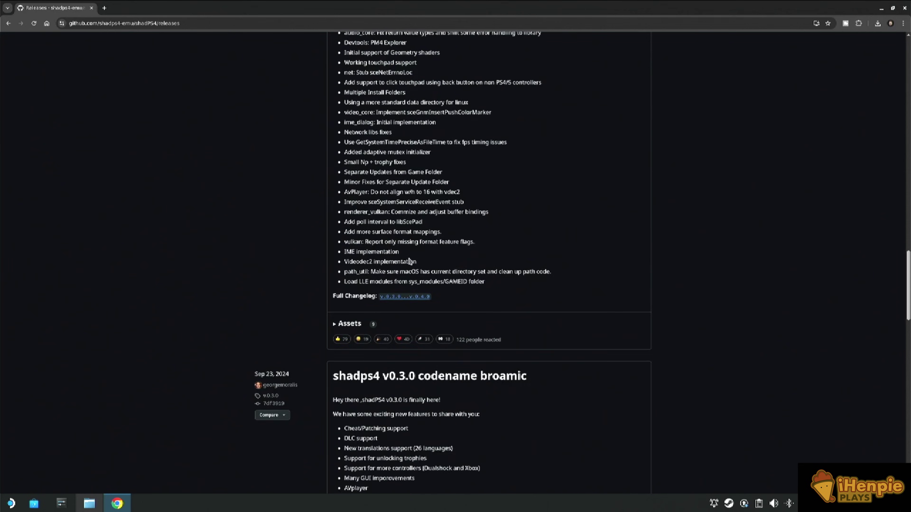
left_click(336, 325)
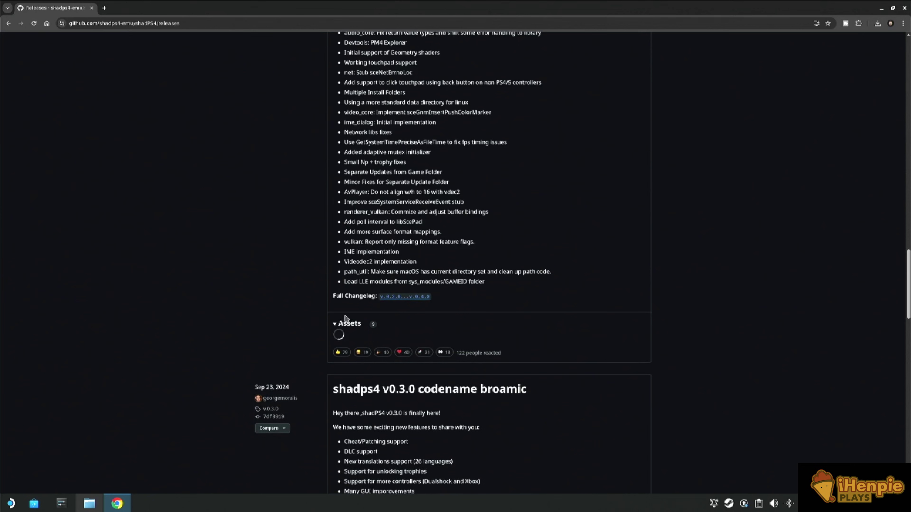
scroll(376, 133, "down", 5)
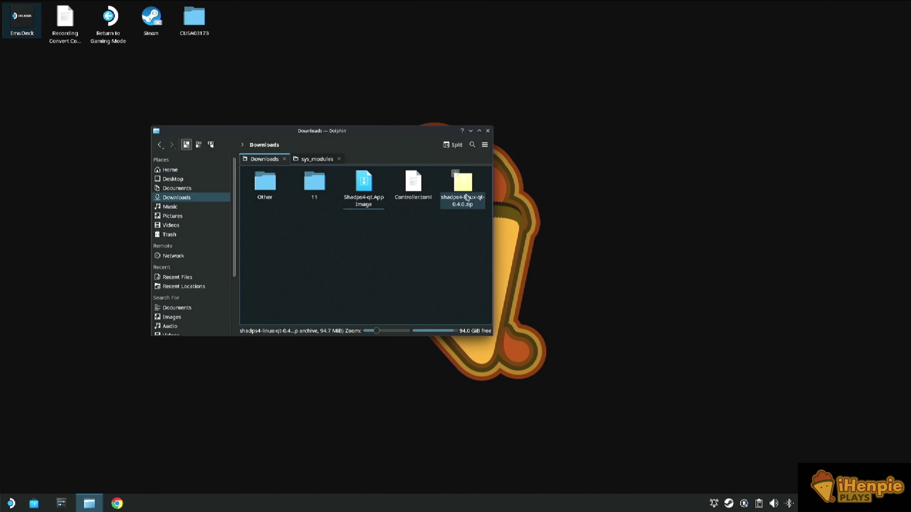
Extract the AppImage from shadps4-linux-qt-0.4.0.zip into Downloads under the name Shadps4-qt1.AppImage and close the archive.
left_click(458, 200)
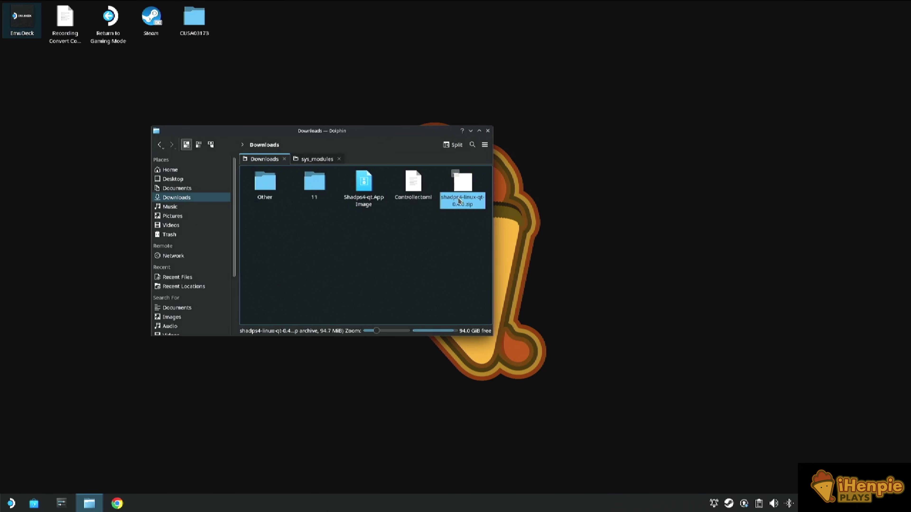
double_click(459, 200)
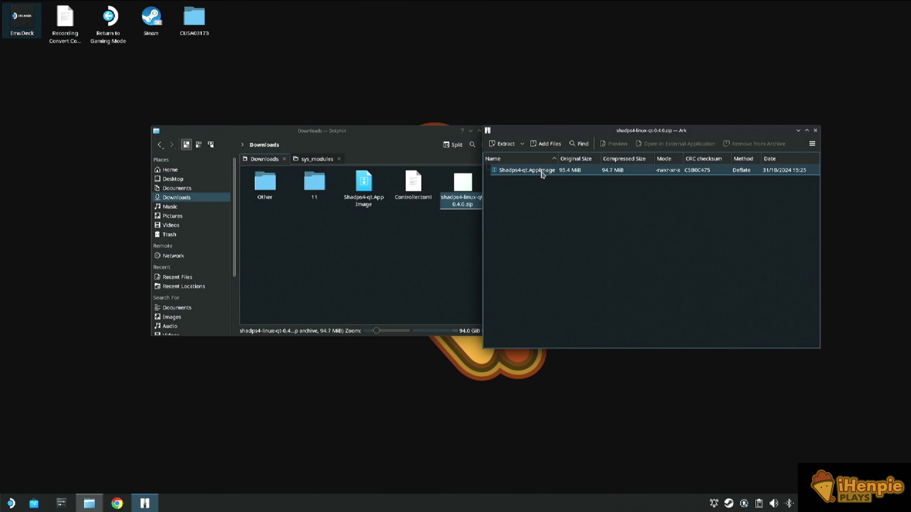
left_click_drag(542, 174, 384, 264)
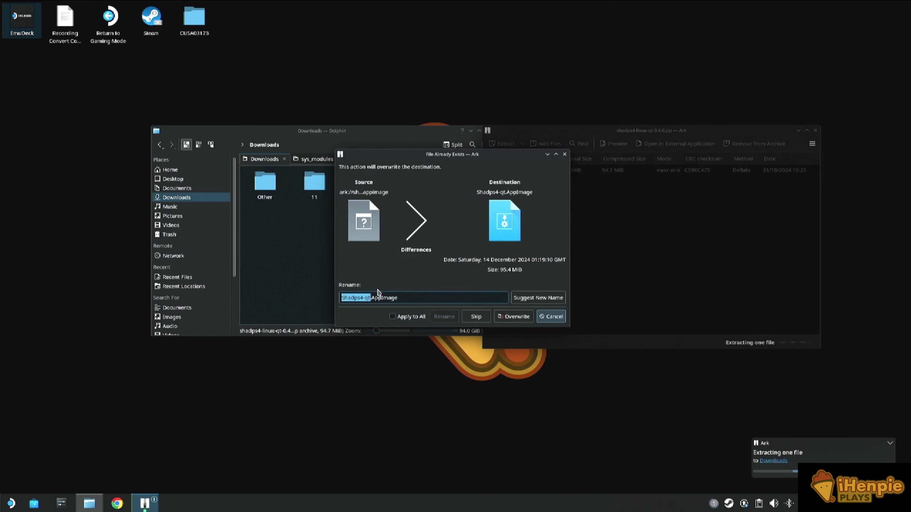
key("Right")
type("1")
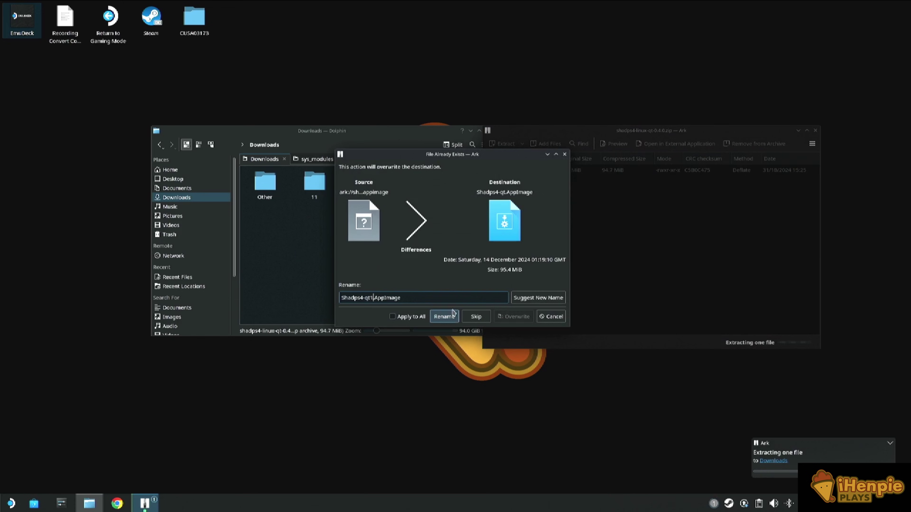
left_click(444, 316)
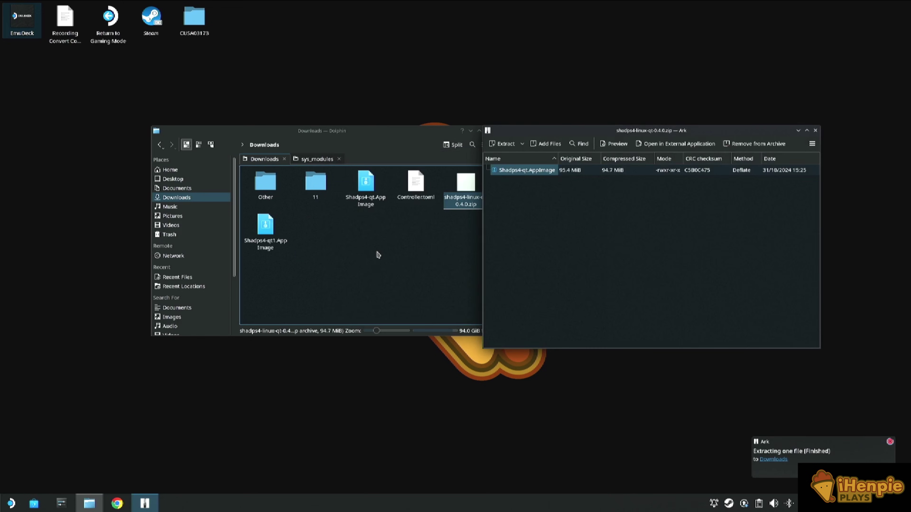
left_click(816, 130)
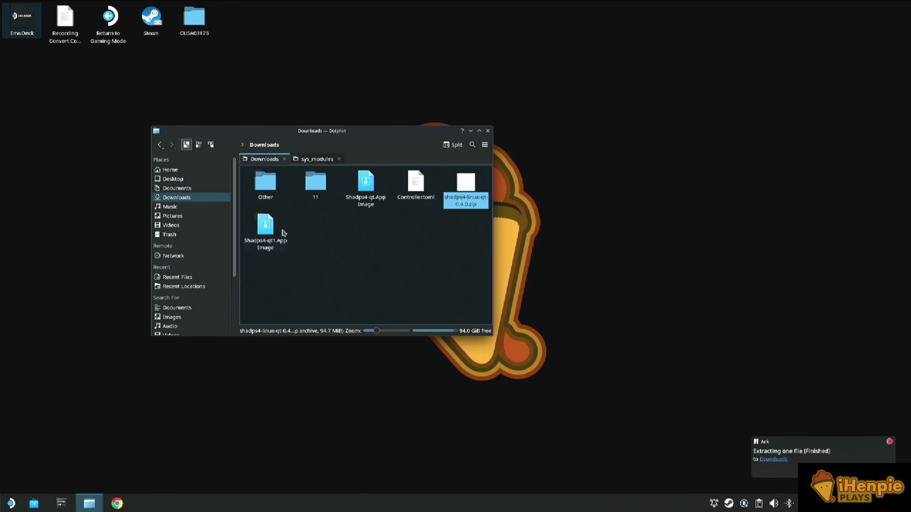
Launch Shadps4-qt1.AppImage and check the game folder paths in the emulator's settings.
left_click(261, 245)
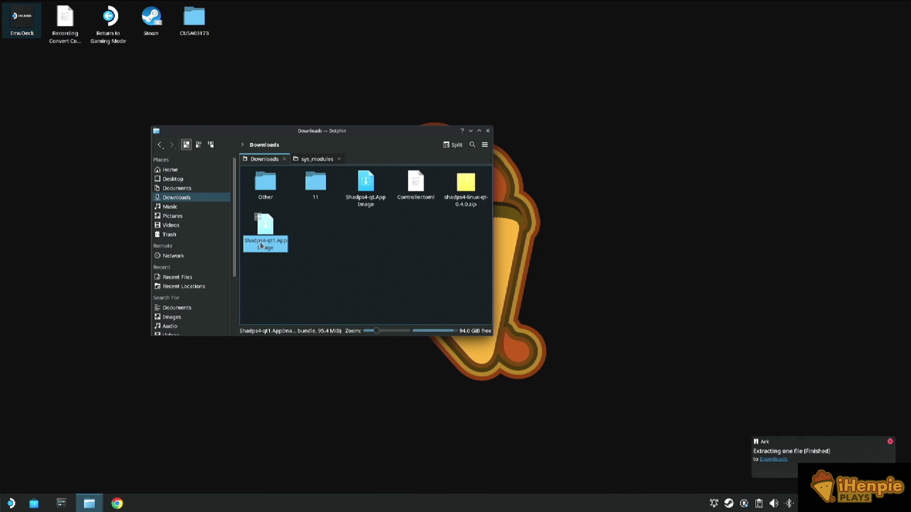
double_click(261, 245)
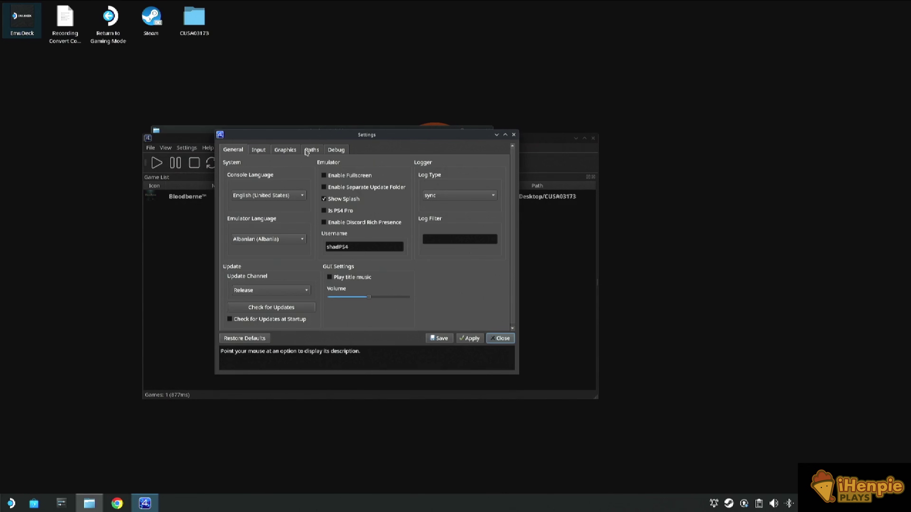
left_click(310, 150)
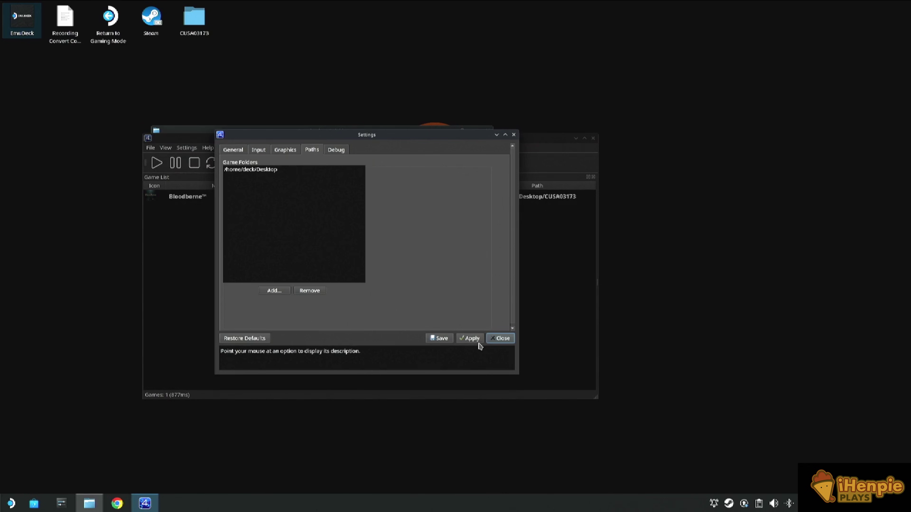
left_click(493, 339)
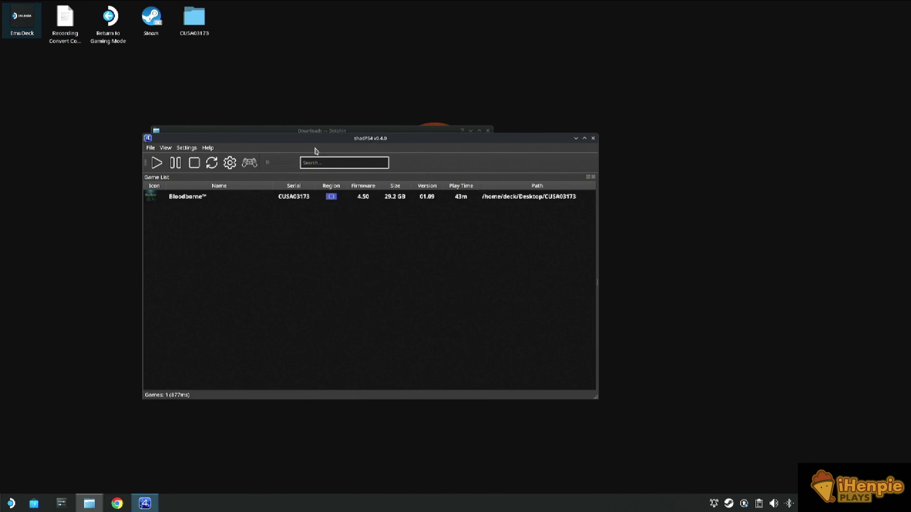
Review the emulator's install directories for games and DLC and its package installation option.
left_click(187, 147)
left_click(194, 167)
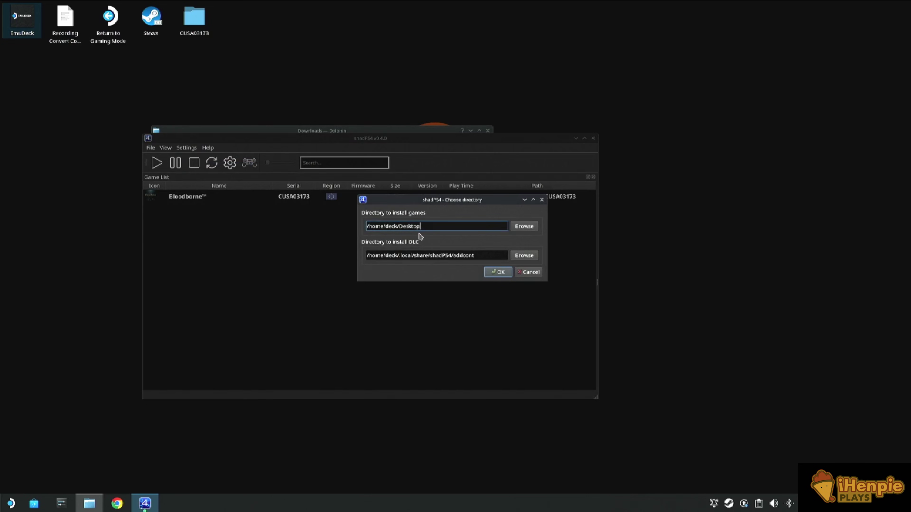
left_click(543, 200)
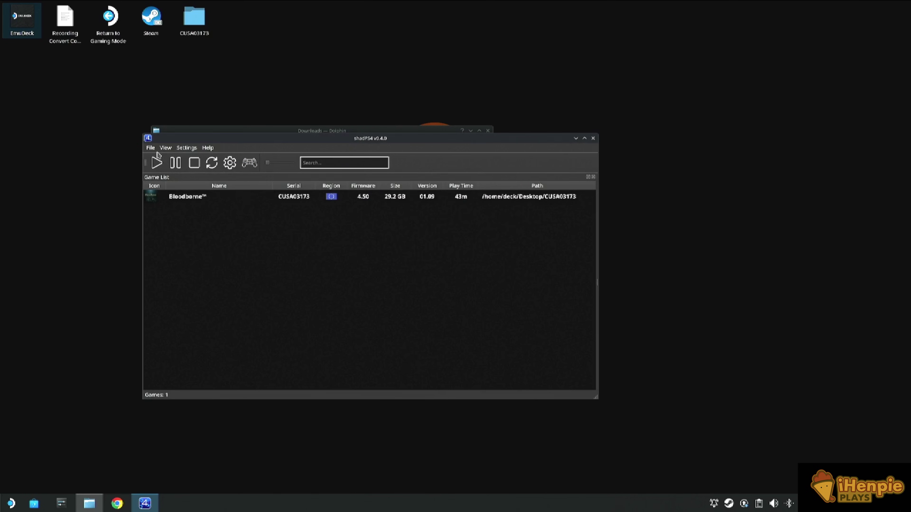
left_click(150, 148)
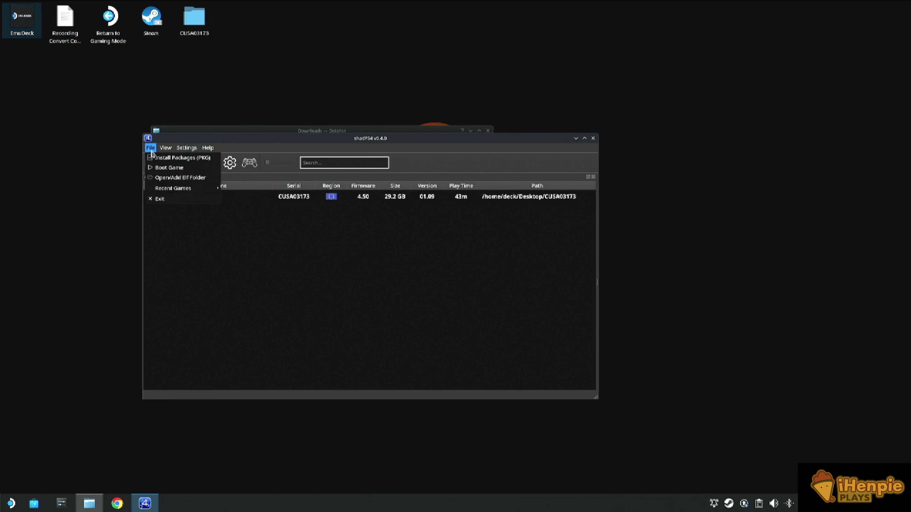
left_click(150, 147)
Select all system module files in Downloads/11/11 and check the shadPS4 sys_modules folder in the file manager.
left_click(249, 131)
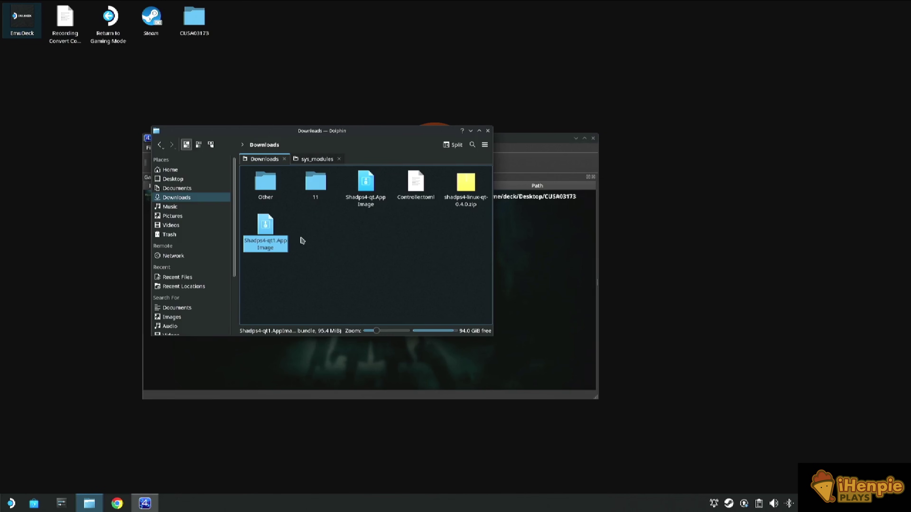
double_click(315, 183)
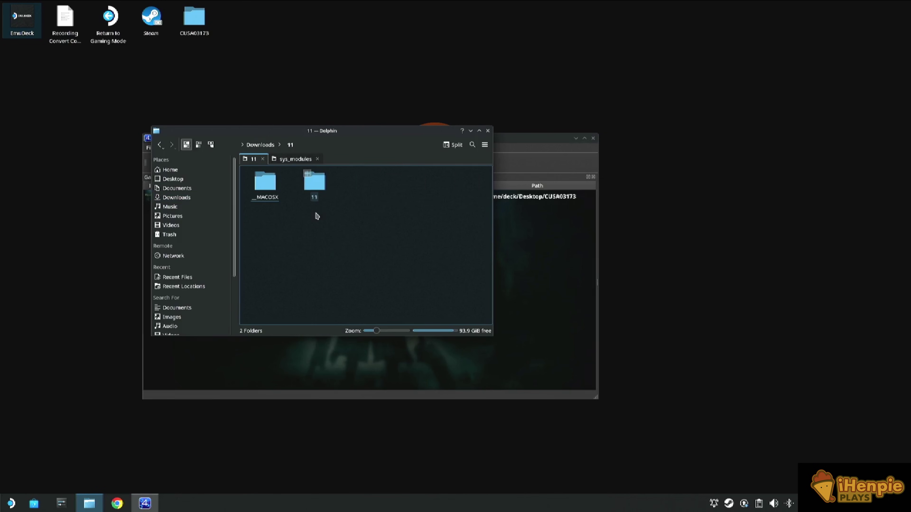
double_click(310, 182)
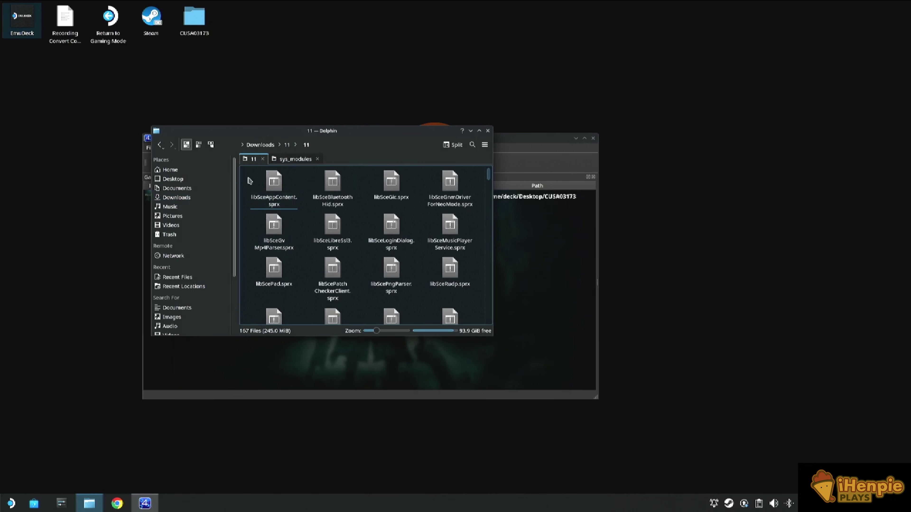
left_click_drag(248, 178, 479, 343)
key("ctrl+a")
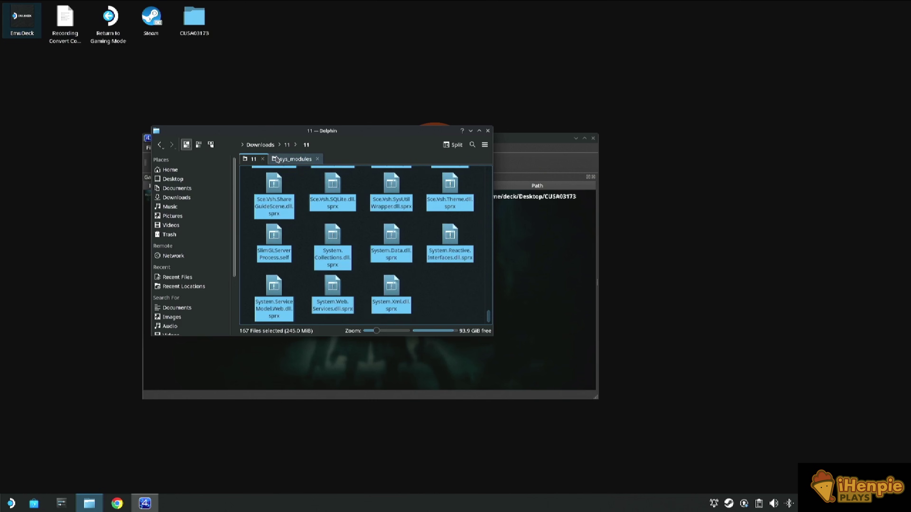
left_click(278, 159)
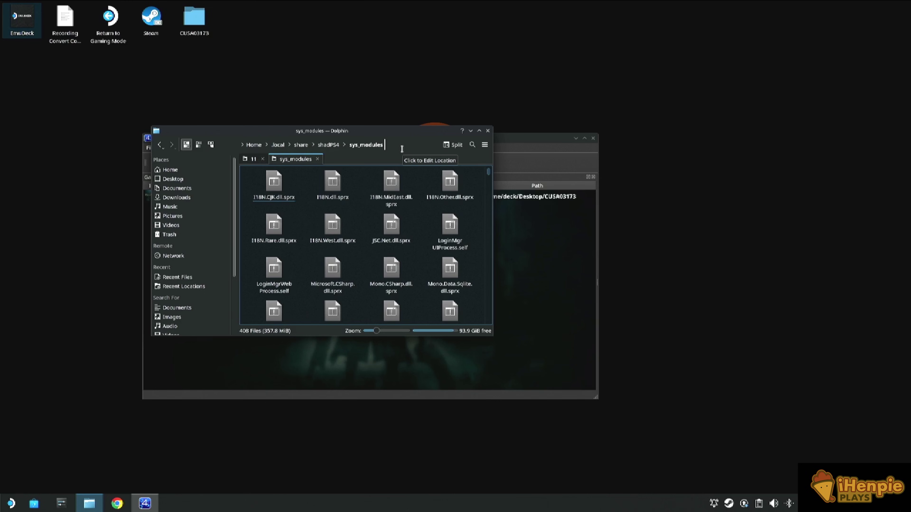
Open the emulator's PKG package installation file picker and dismiss it without choosing a package.
left_click(520, 240)
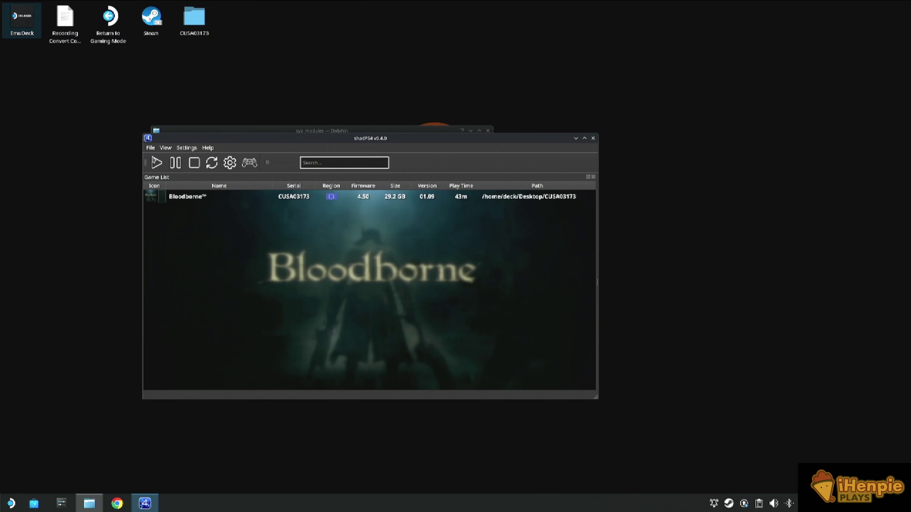
left_click(150, 147)
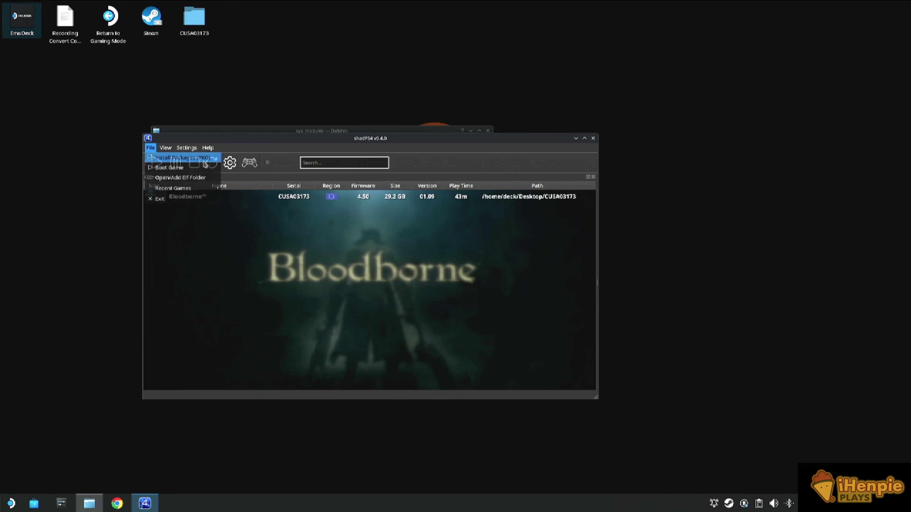
left_click(190, 158)
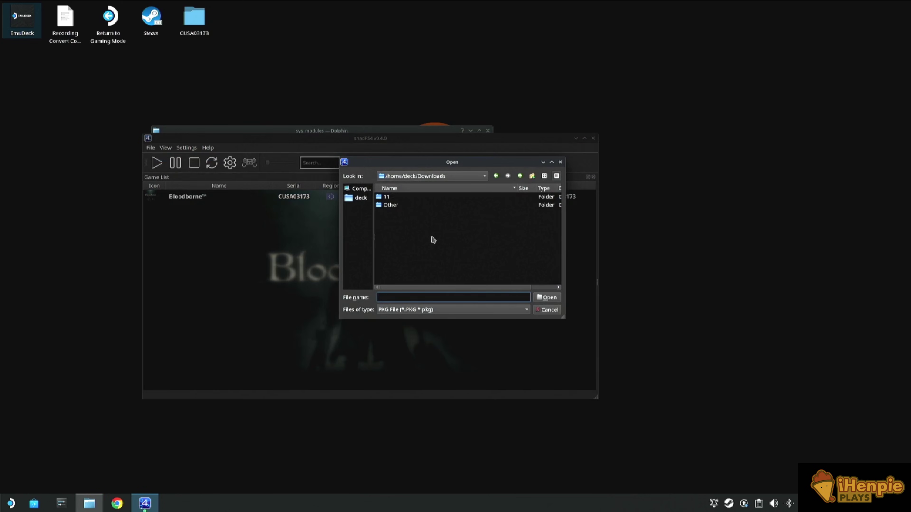
left_click(547, 310)
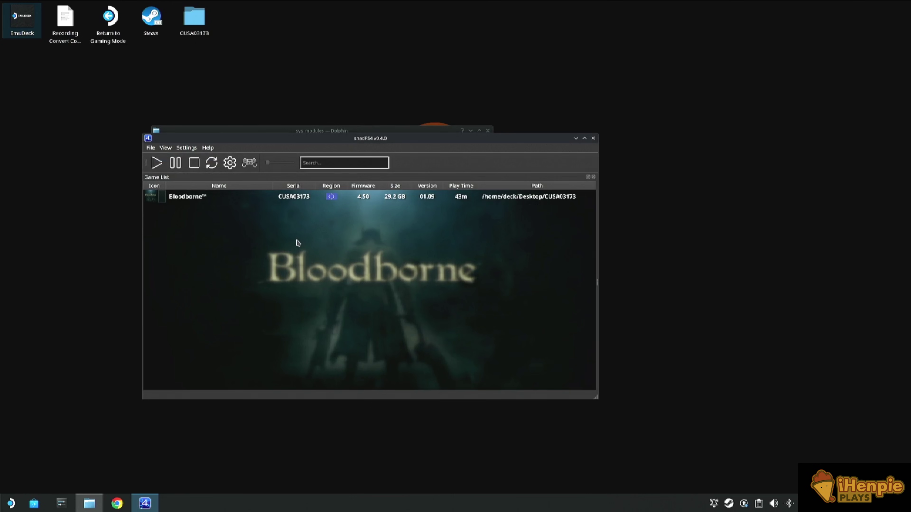
Review Bloodborne's cheats and patches in the emulator, including the vsync and resolution patches, and close the window.
right_click(225, 202)
left_click(266, 222)
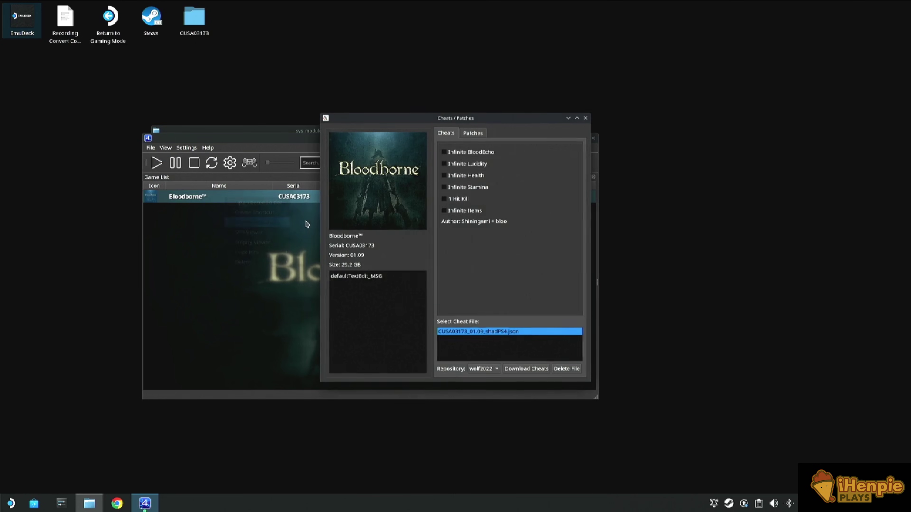
left_click(472, 134)
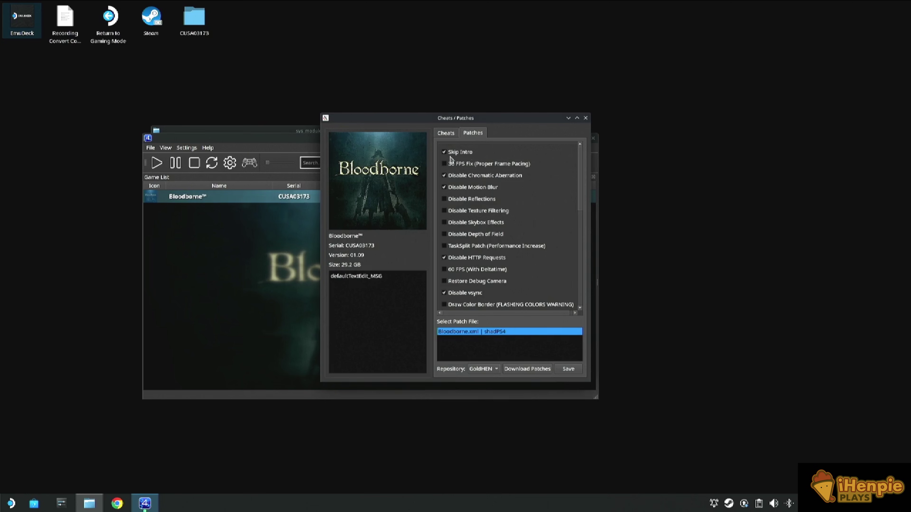
mouse_move(488, 180)
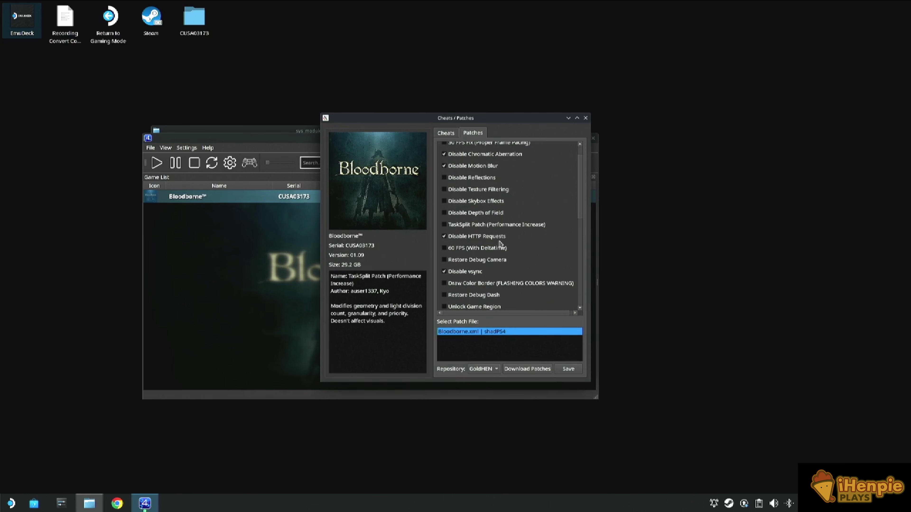
scroll(501, 241, "down", 1)
scroll(504, 242, "down", 1)
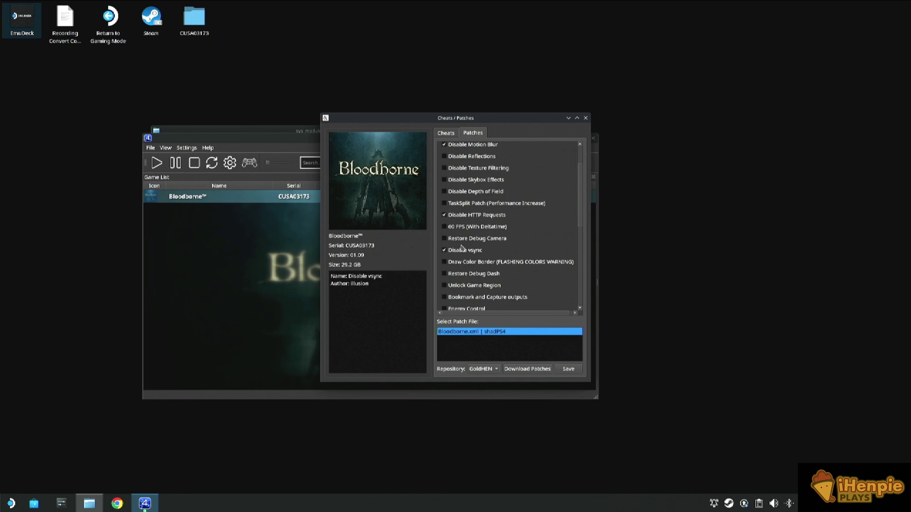
scroll(487, 248, "down", 5)
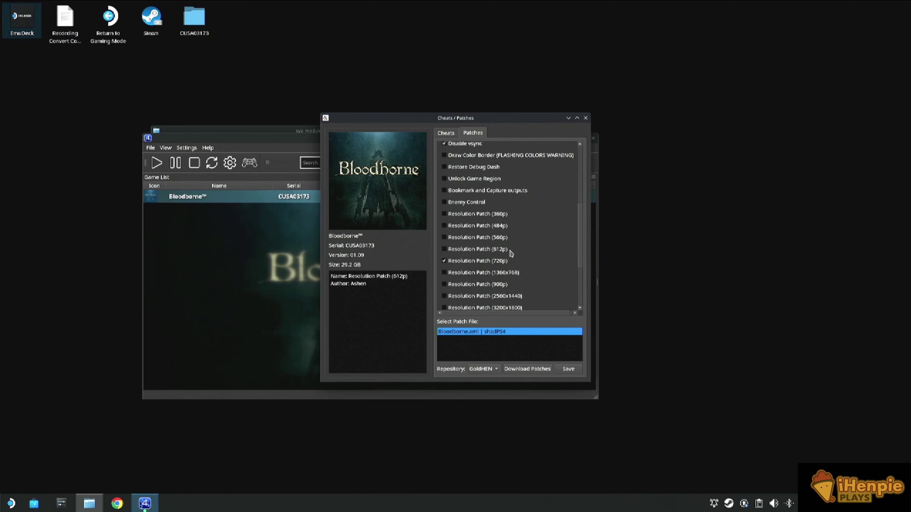
key("Escape")
Open Steam and add Shadps4-qt.AppImage from Downloads to the library as a non-Steam game.
double_click(151, 18)
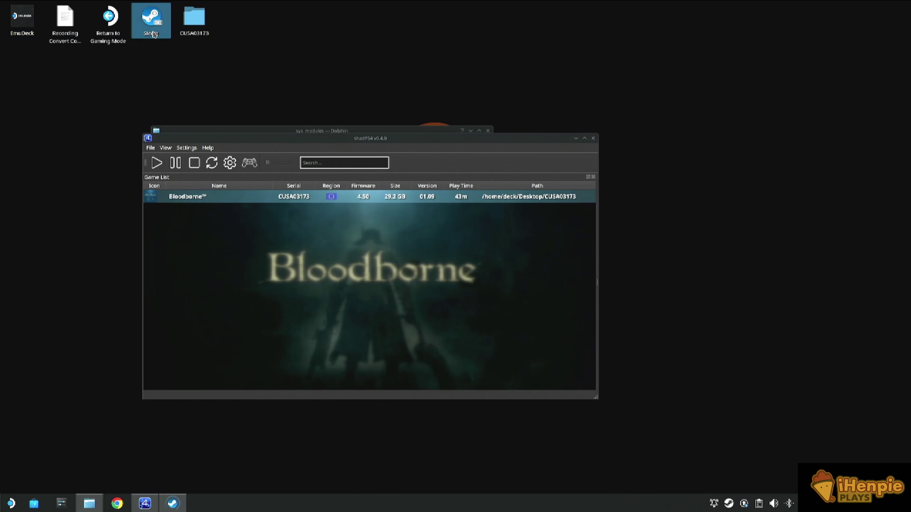
left_click(65, 18)
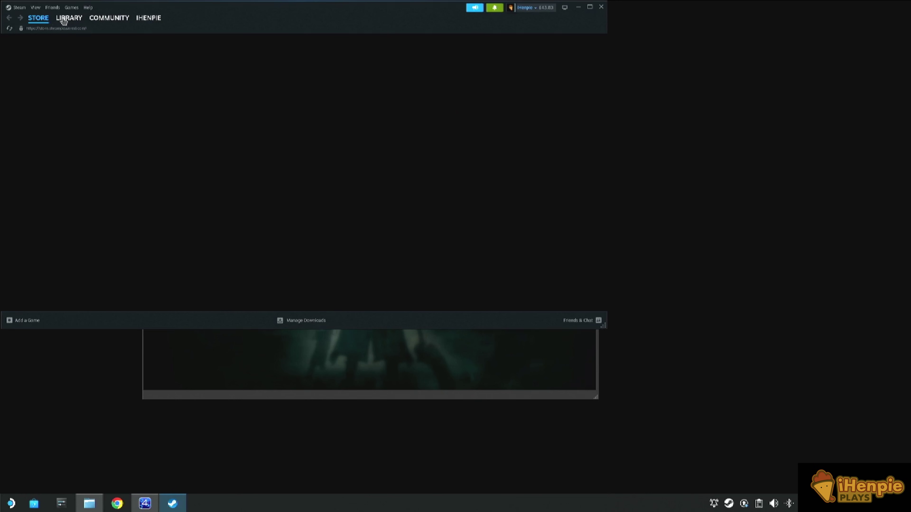
left_click(26, 320)
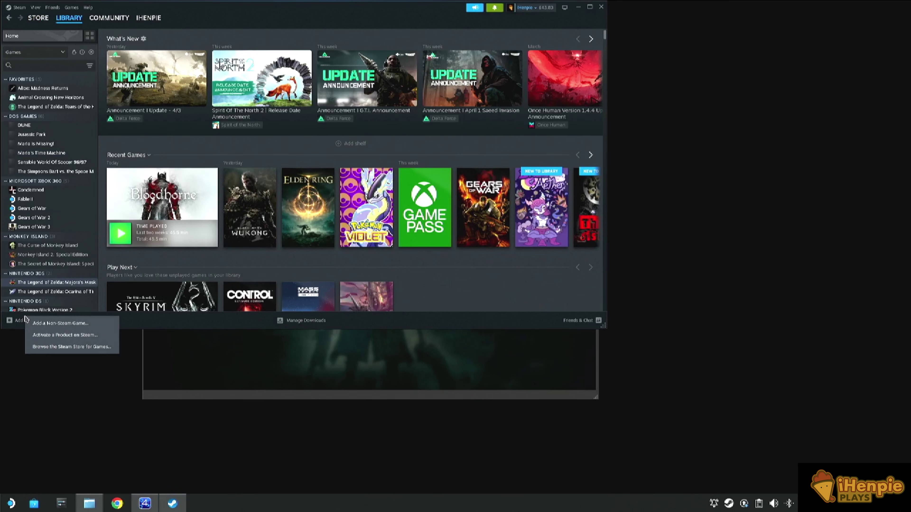
left_click(43, 323)
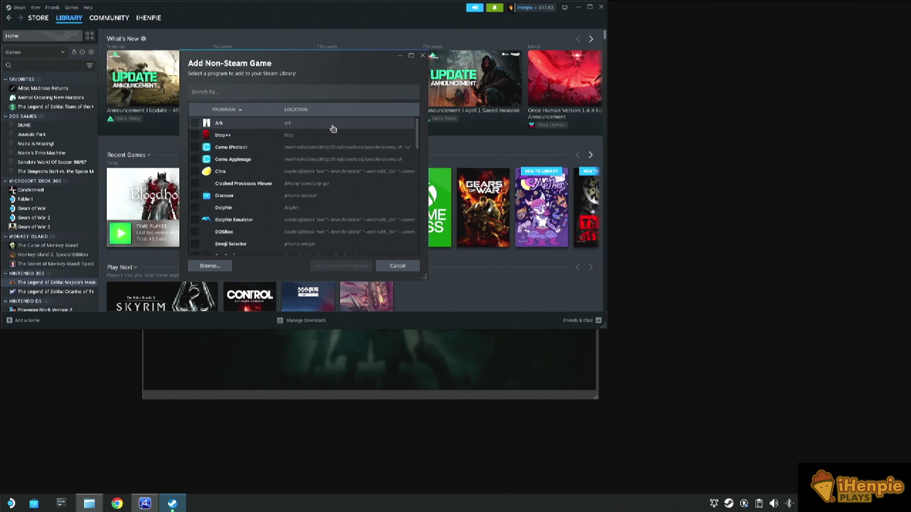
left_click(209, 266)
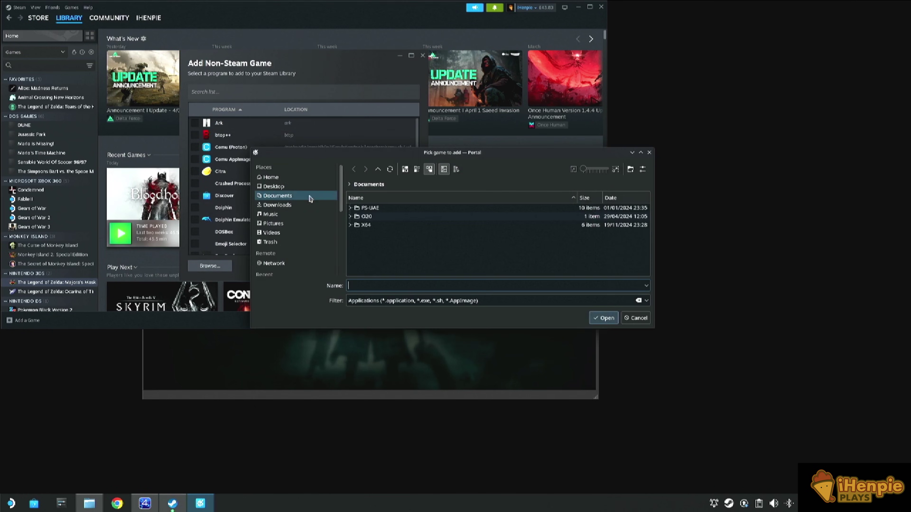
left_click(309, 205)
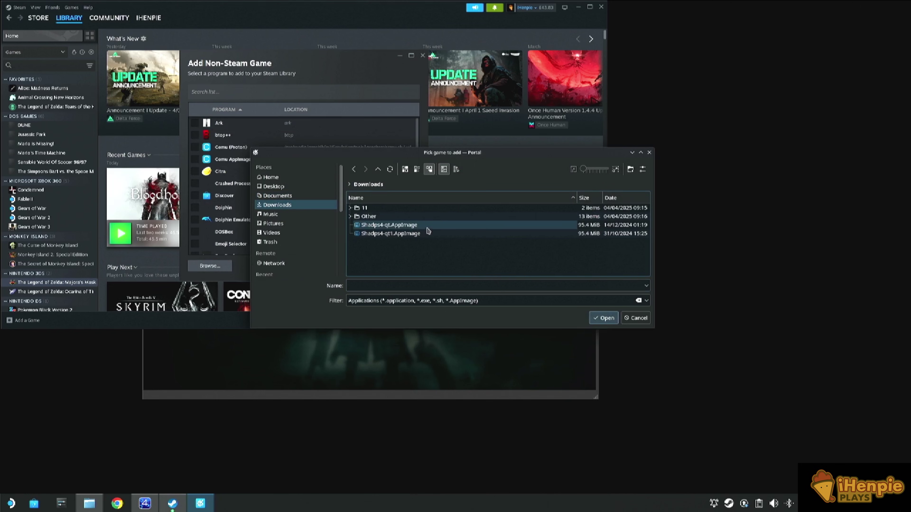
left_click(466, 225)
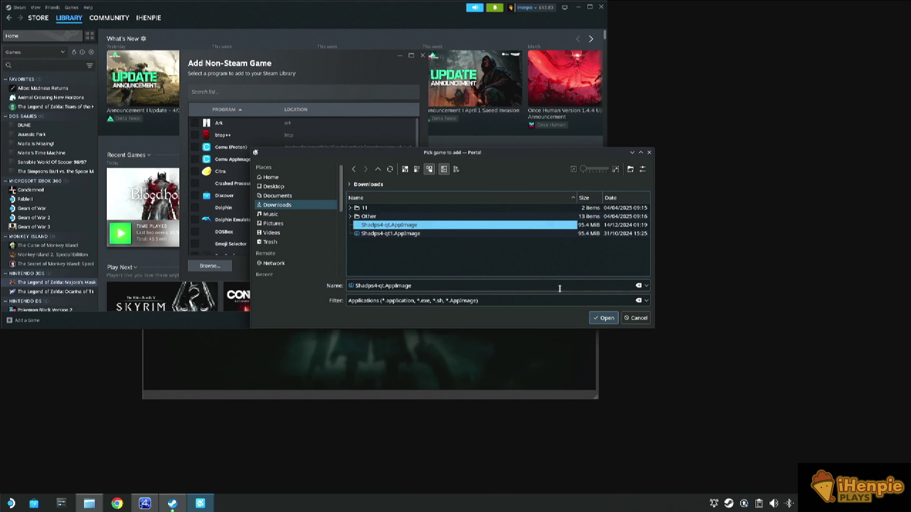
left_click(610, 322)
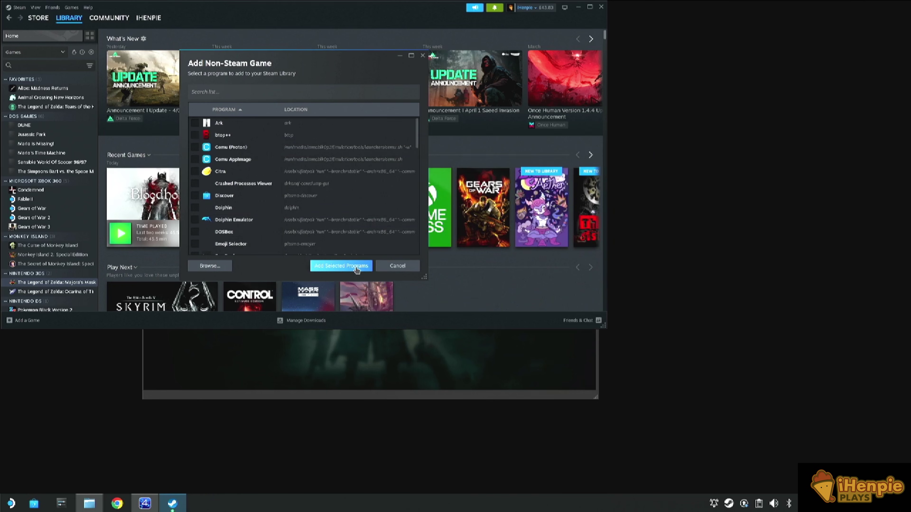
left_click(340, 266)
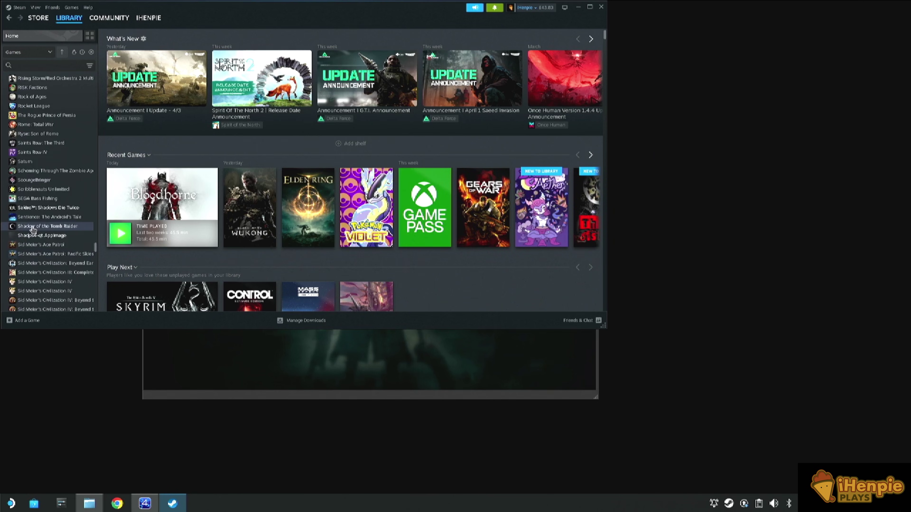
Open the properties of the Shadps4-qt.AppImage library entry and append -g to its shortcut target.
left_click(32, 235)
right_click(31, 237)
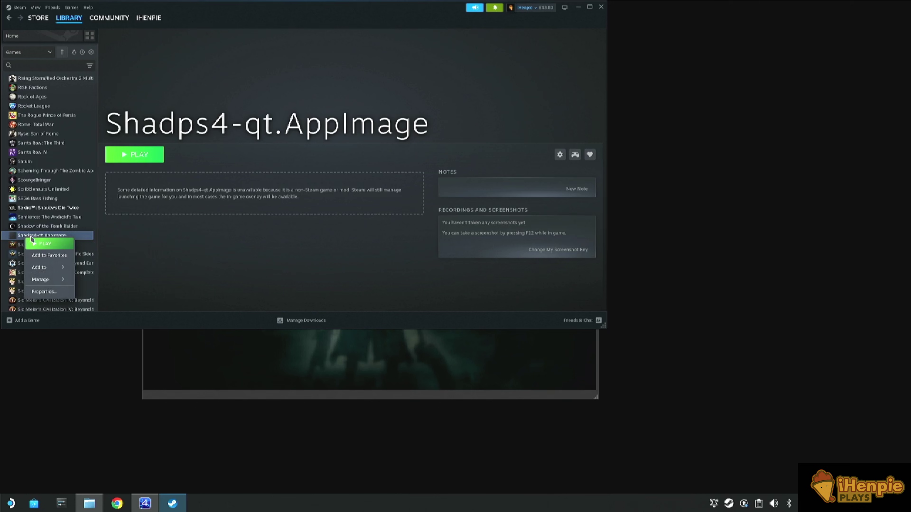
left_click(41, 292)
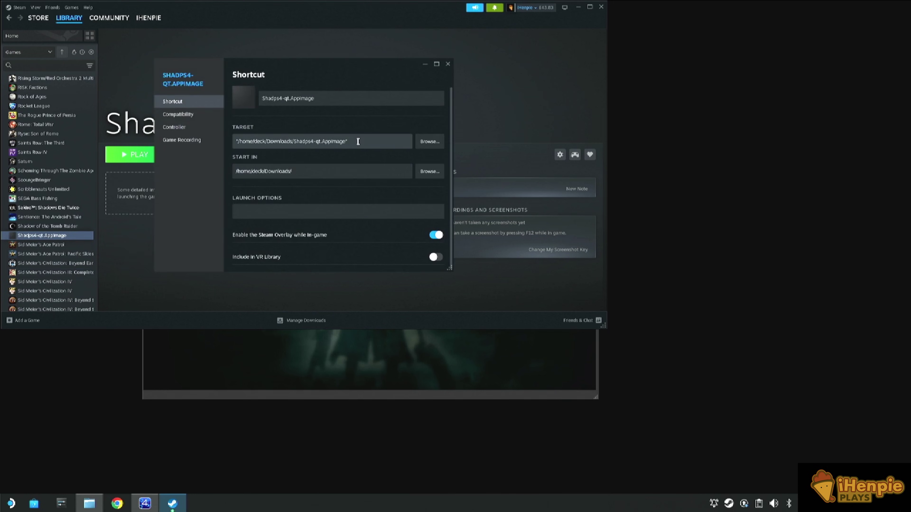
left_click(358, 141)
type("-g")
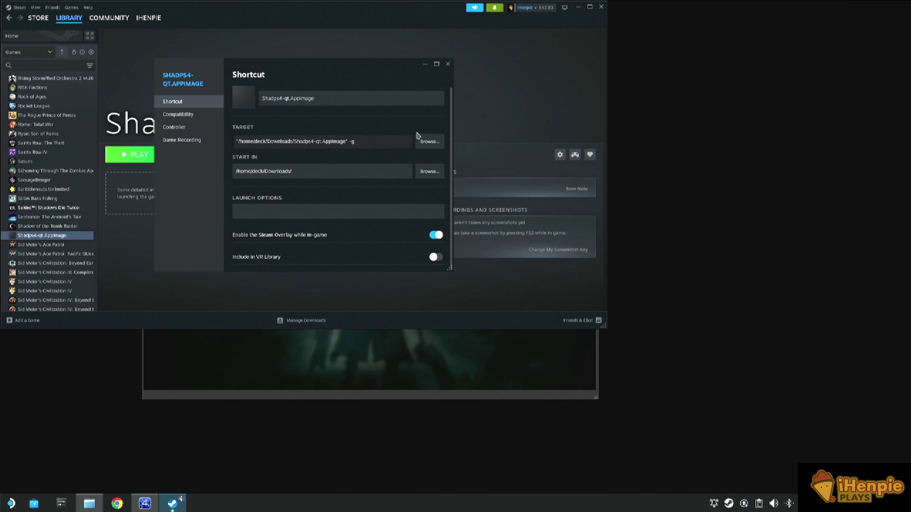
Copy the file location of eboot.bin from the CUSA03173 folder on the Desktop in the file manager.
left_click(89, 503)
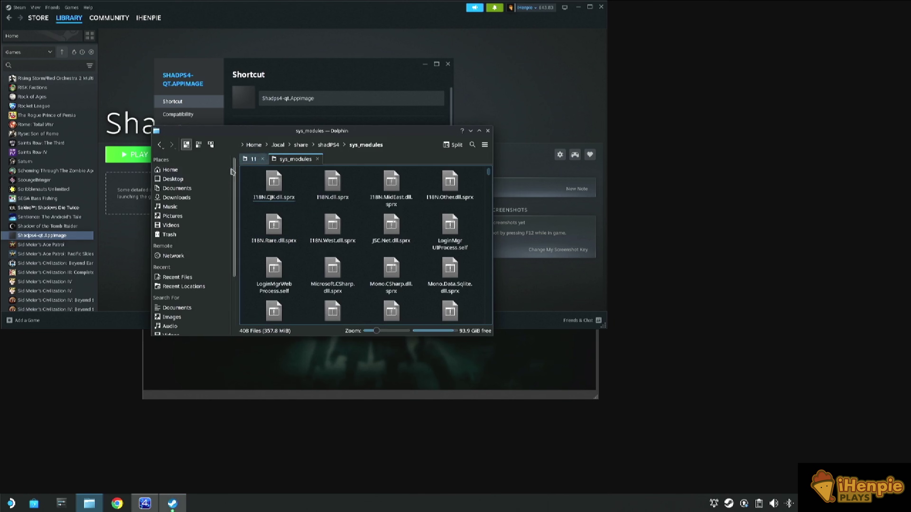
left_click(185, 180)
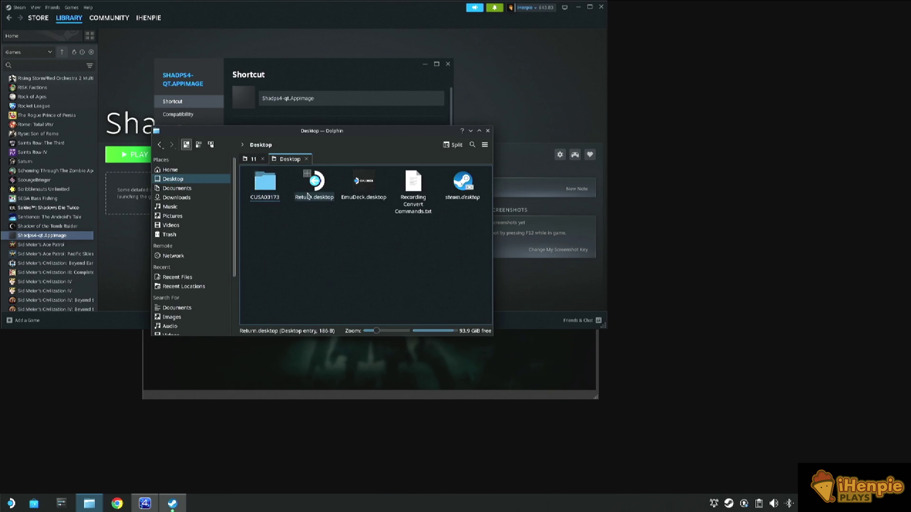
double_click(271, 198)
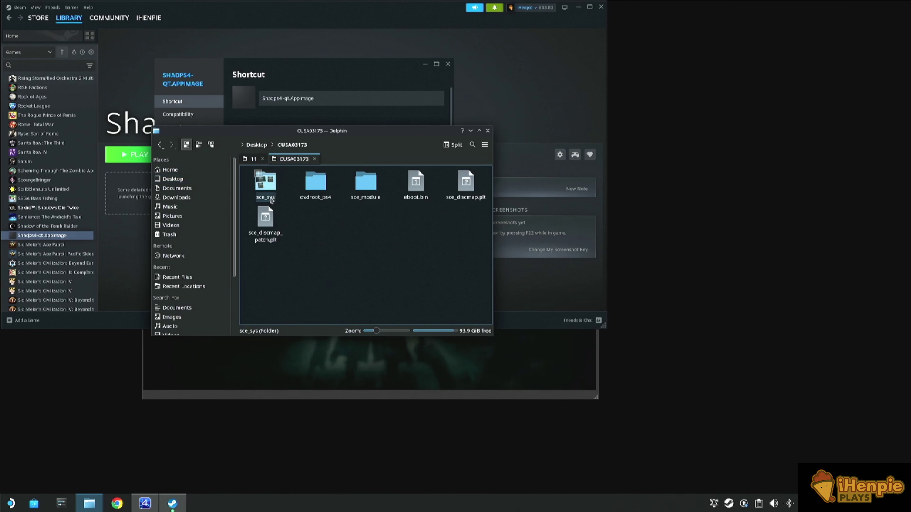
right_click(418, 181)
left_click(460, 211)
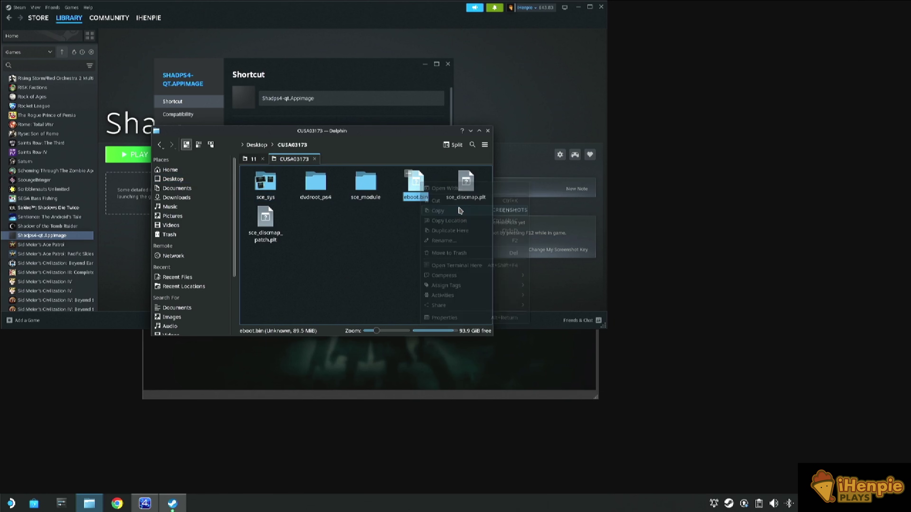
right_click(412, 182)
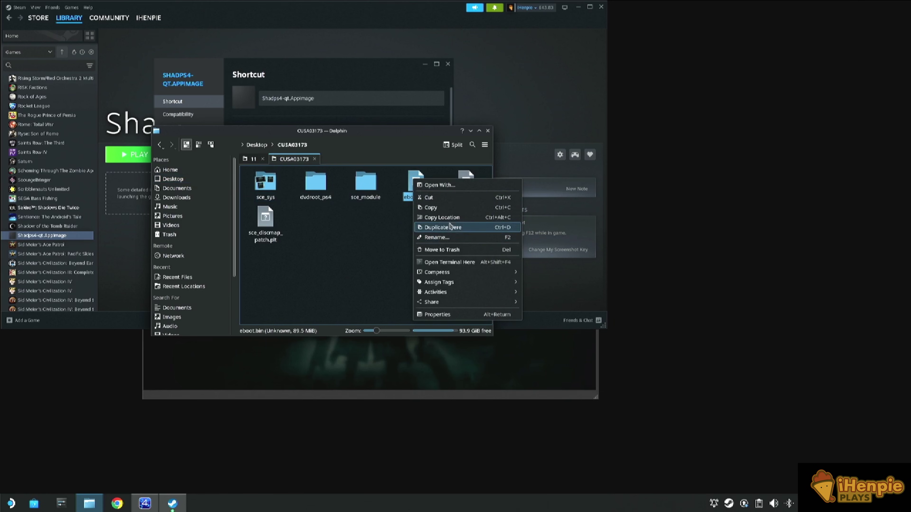
left_click(442, 216)
Add the copied path "/home/deck/Desktop/CUSA03173/eboot.bin" in double quotes after -g in the shortcut's target and close the properties.
left_click(400, 124)
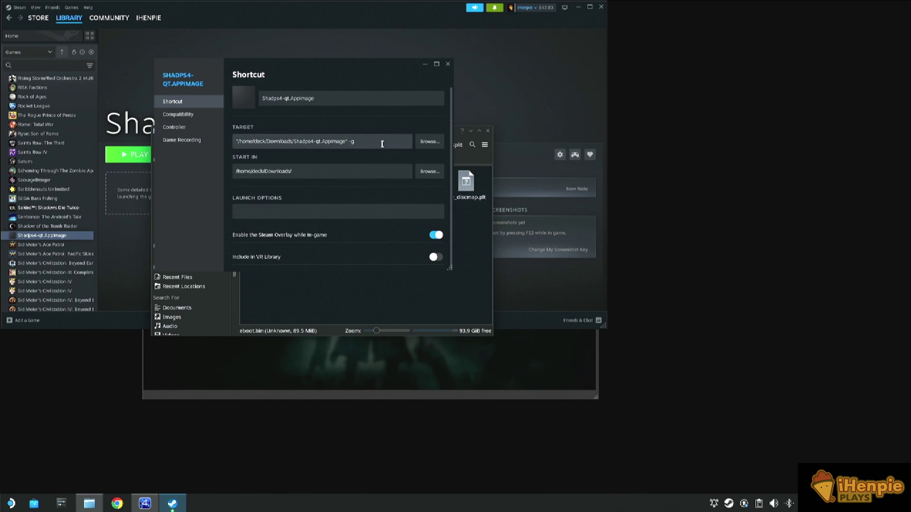
left_click(382, 144)
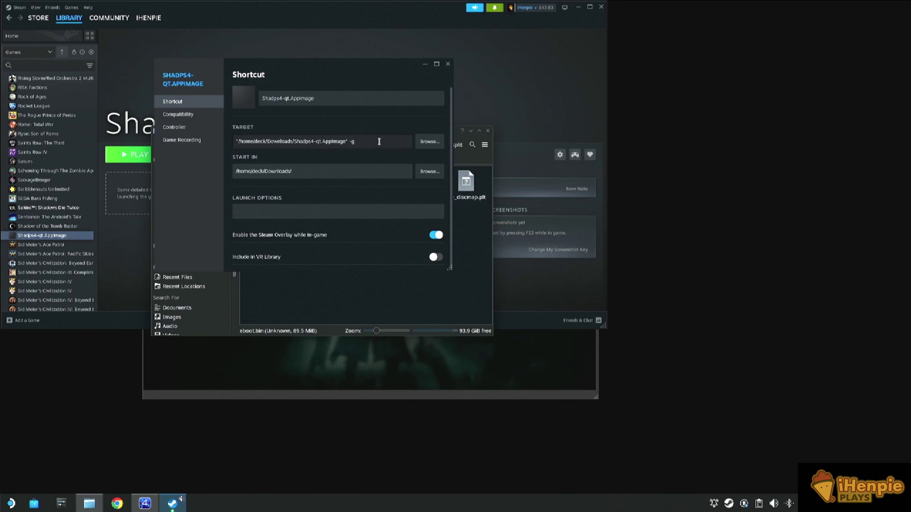
right_click(379, 142)
left_click(386, 154)
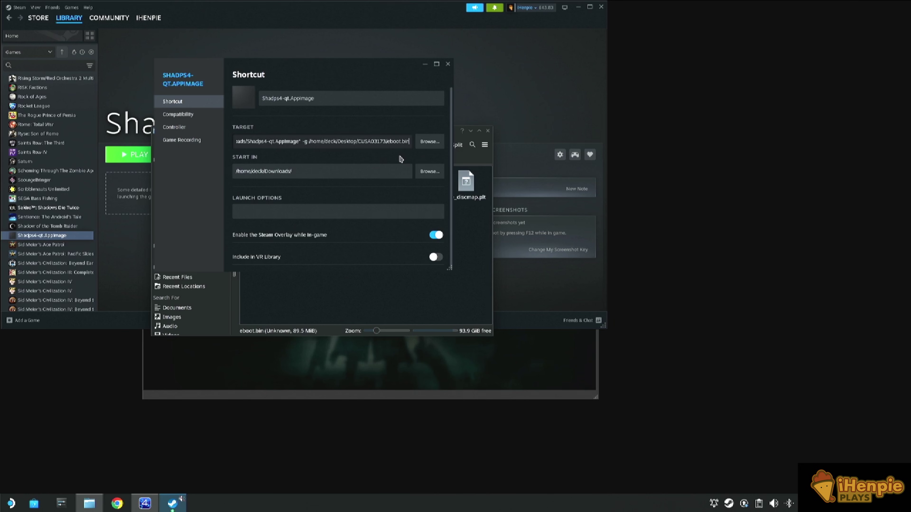
type("\" -g ")
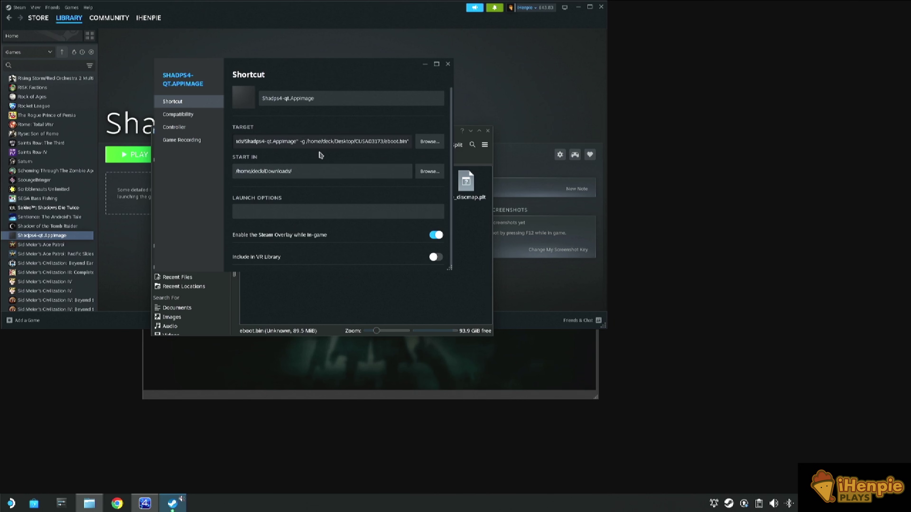
type("\"")
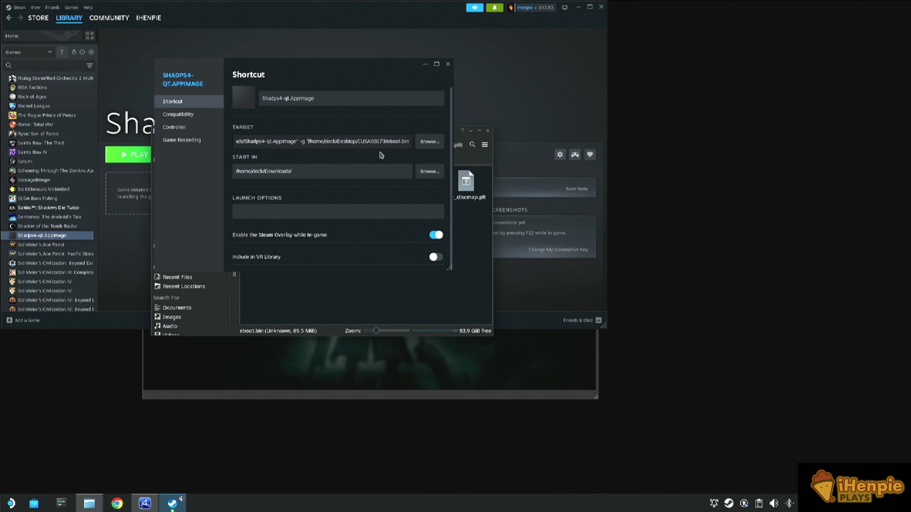
left_click(447, 64)
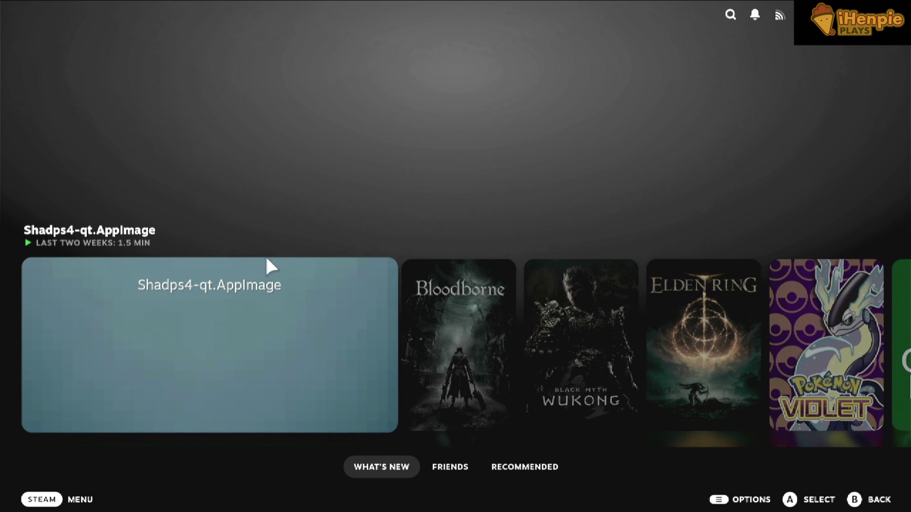
In Steam's Gaming Mode, rename the Shadps4-qt.AppImage shortcut to Bloodborne in its properties and return to the home screen.
right_click(241, 313)
left_click(467, 319)
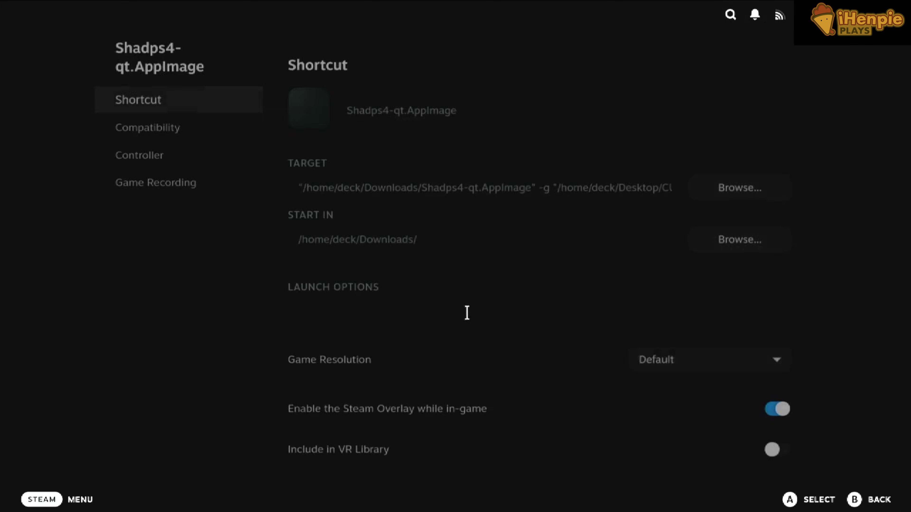
left_click(469, 103)
key("ctrl+a")
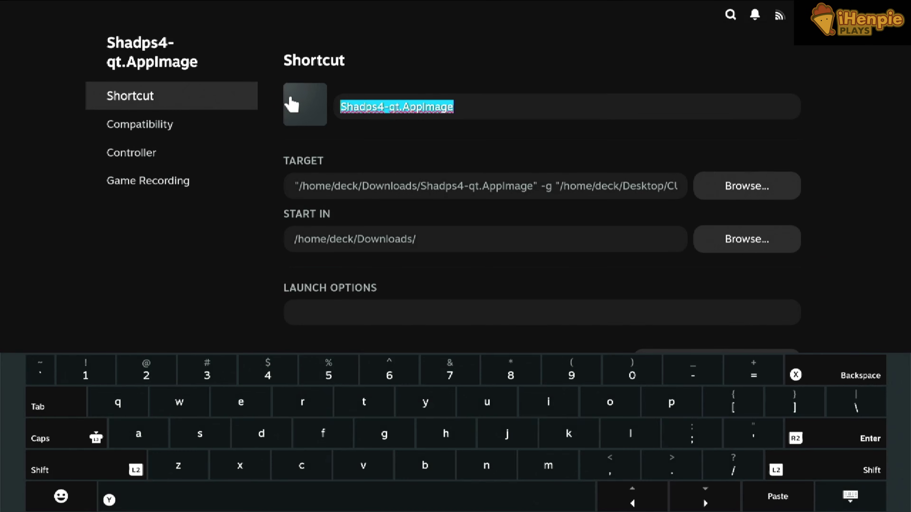
type("Bl")
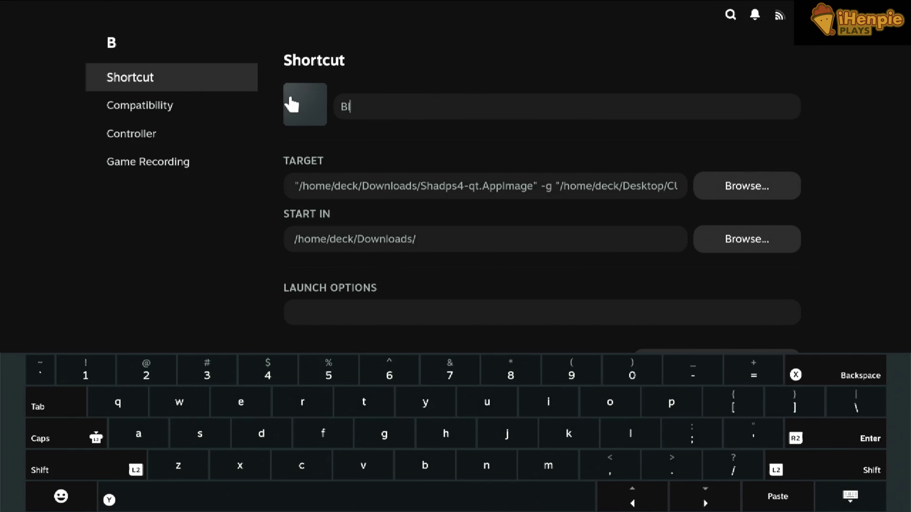
type("oodborne")
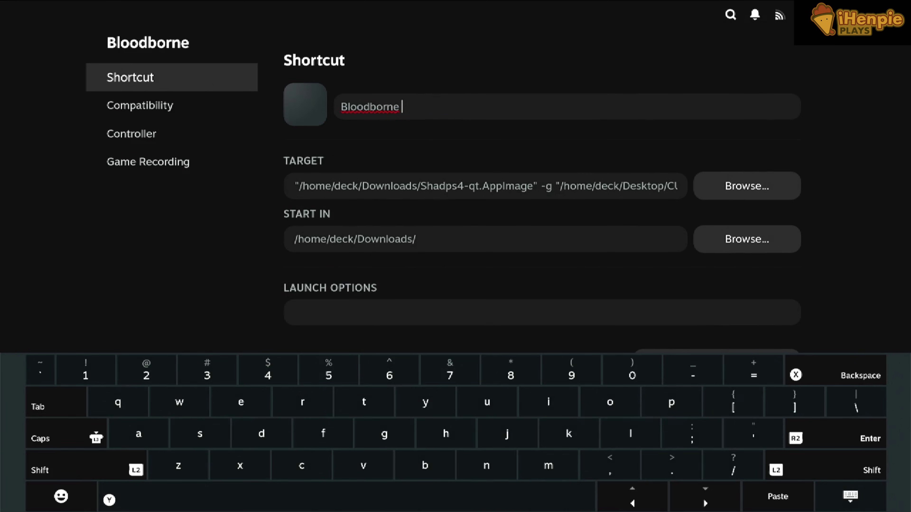
type(" Ts=e")
key("BackSpace")
key("BackSpace")
key("BackSpace")
key("BackSpace")
type("\\")
key("BackSpace")
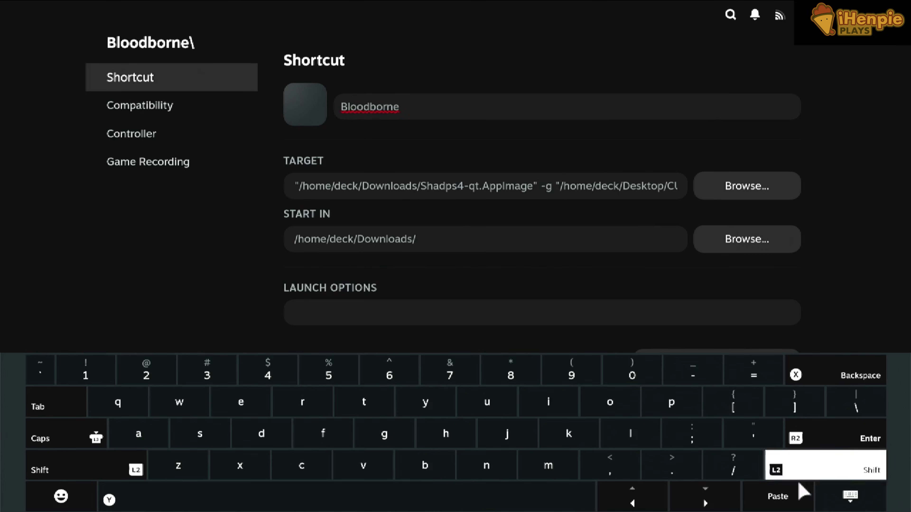
left_click(850, 496)
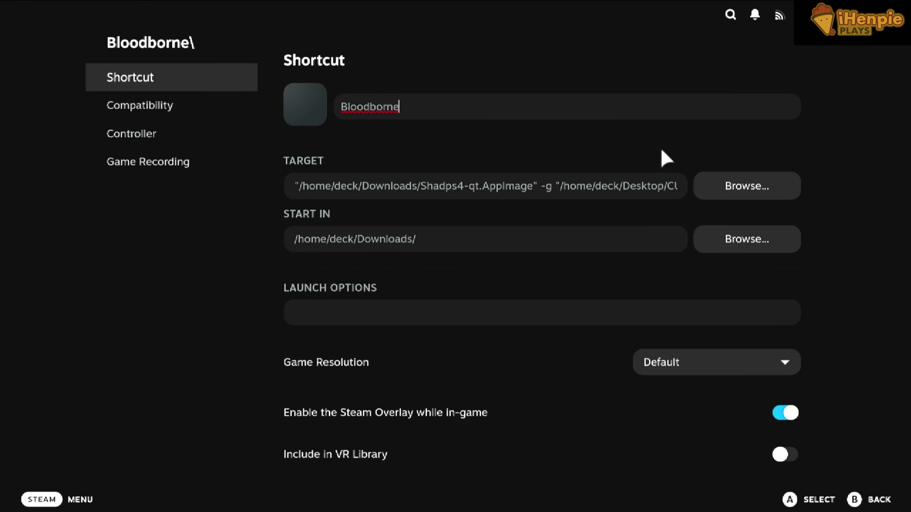
key("Escape")
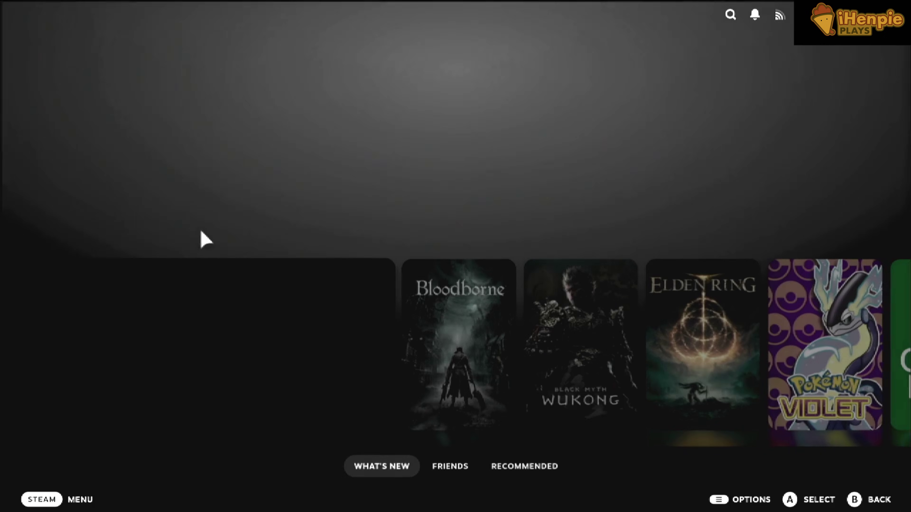
Open the artwork chooser for the Bloodborne shortcut and apply a capsule and the wide capsule showing the seated hunter among candles.
right_click(506, 293)
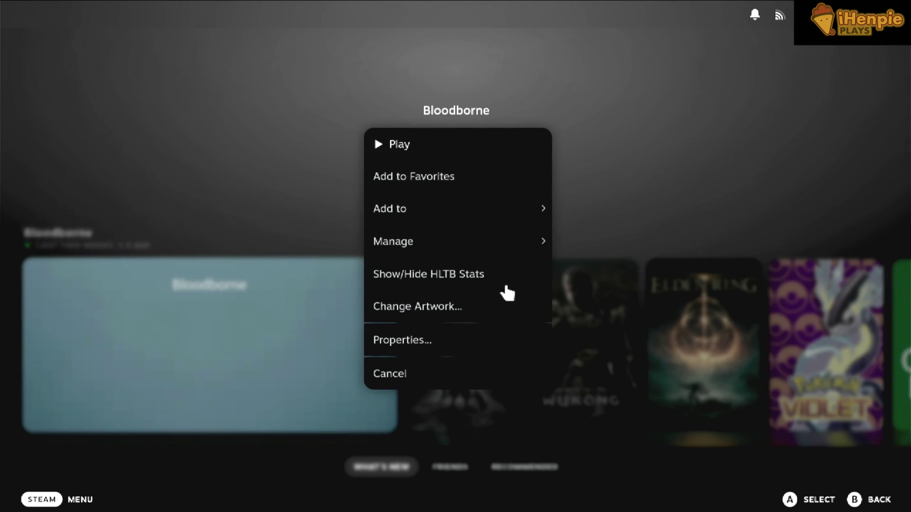
left_click(498, 305)
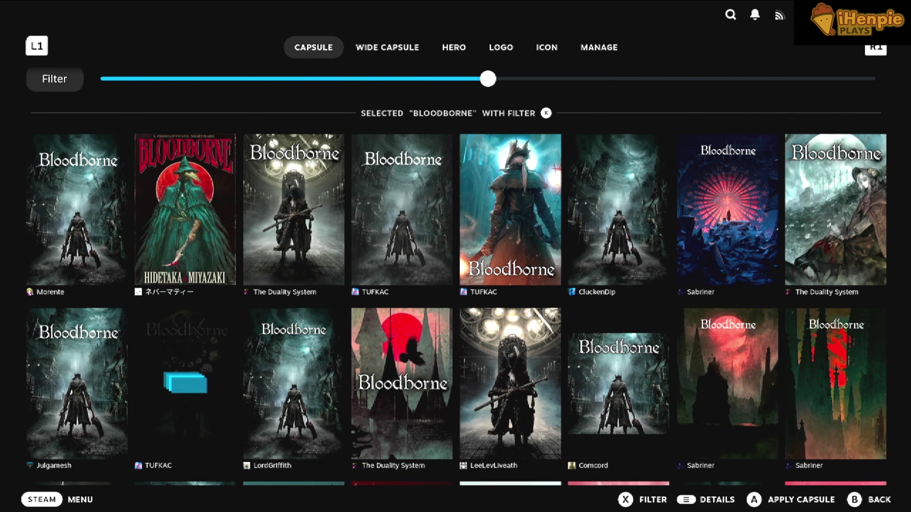
left_click(386, 50)
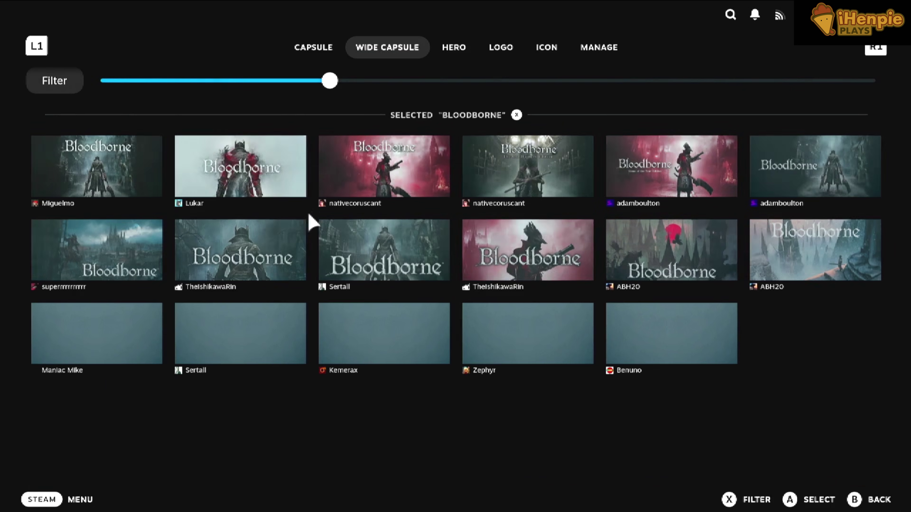
left_click(267, 182)
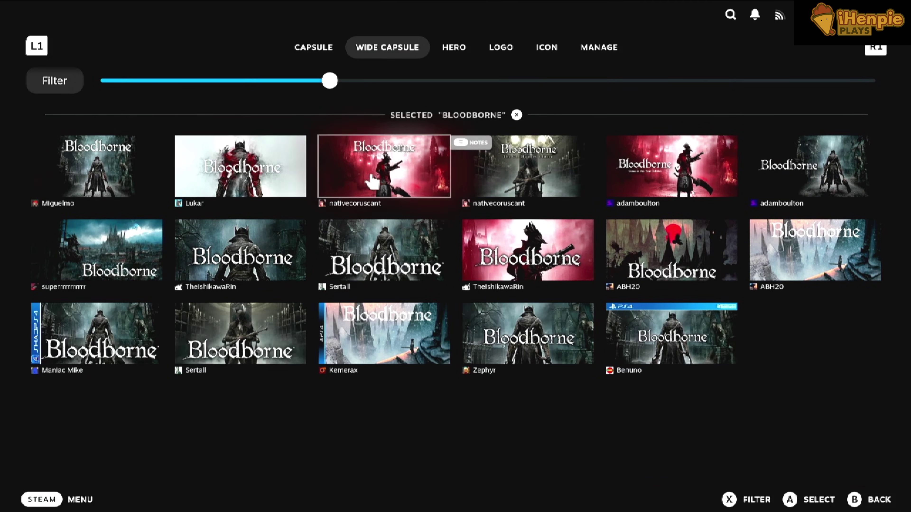
left_click(520, 169)
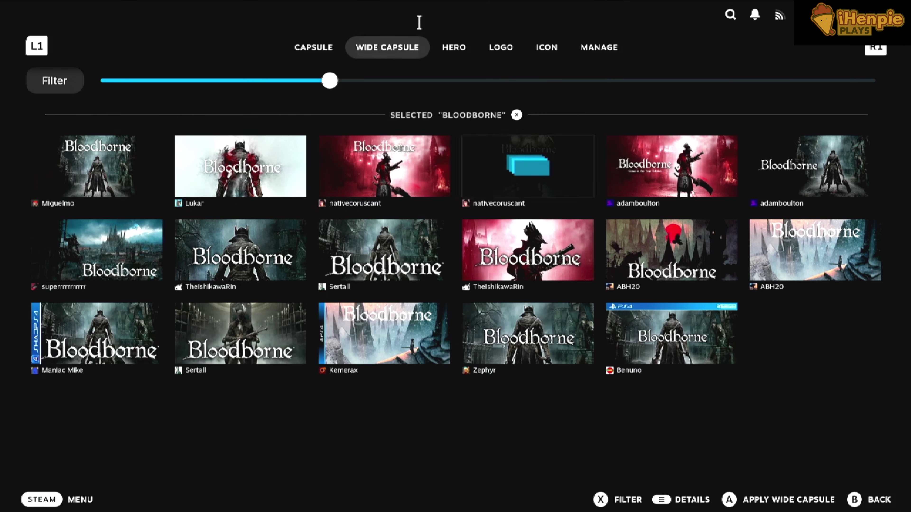
Apply the animated hero banner of the seated hunter to the Bloodborne shortcut and open the game's library page.
left_click(449, 50)
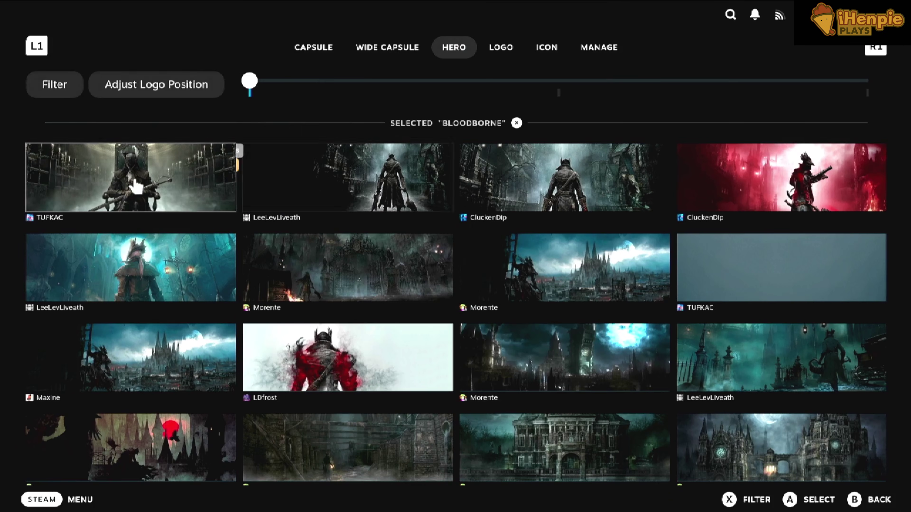
left_click(135, 186)
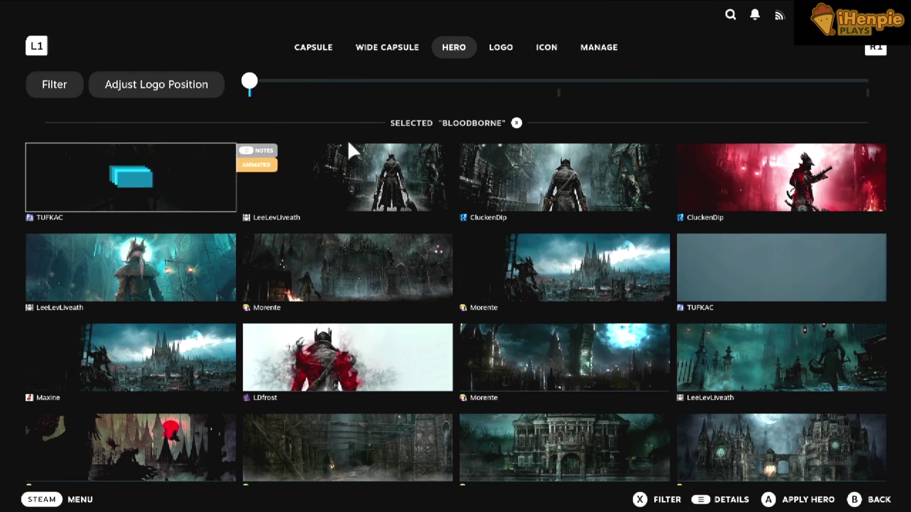
left_click(499, 55)
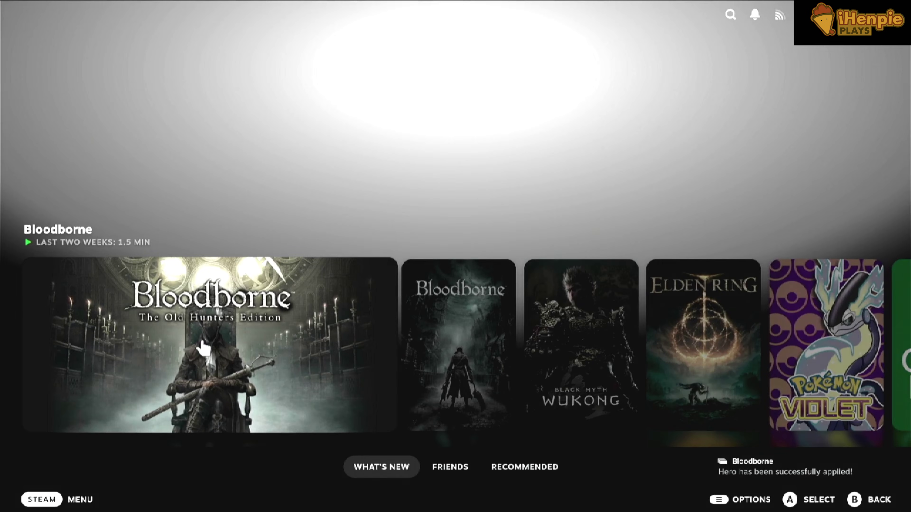
left_click(203, 347)
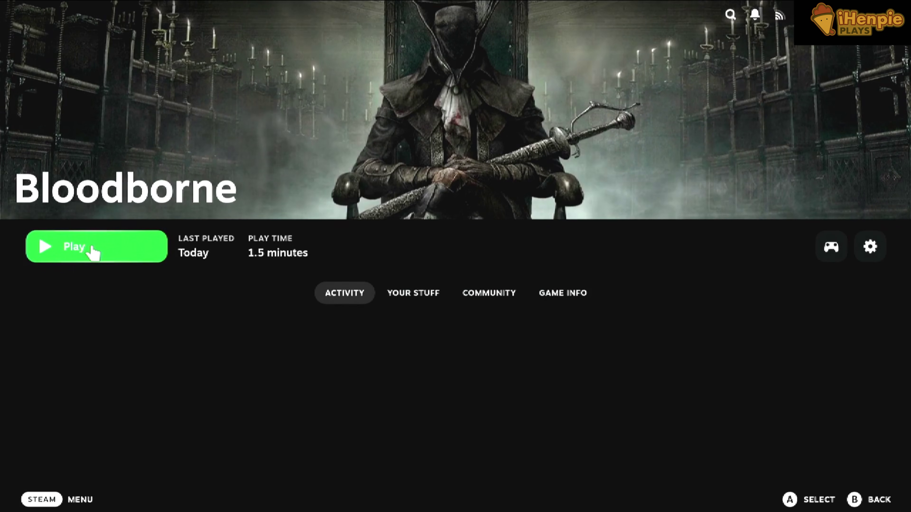